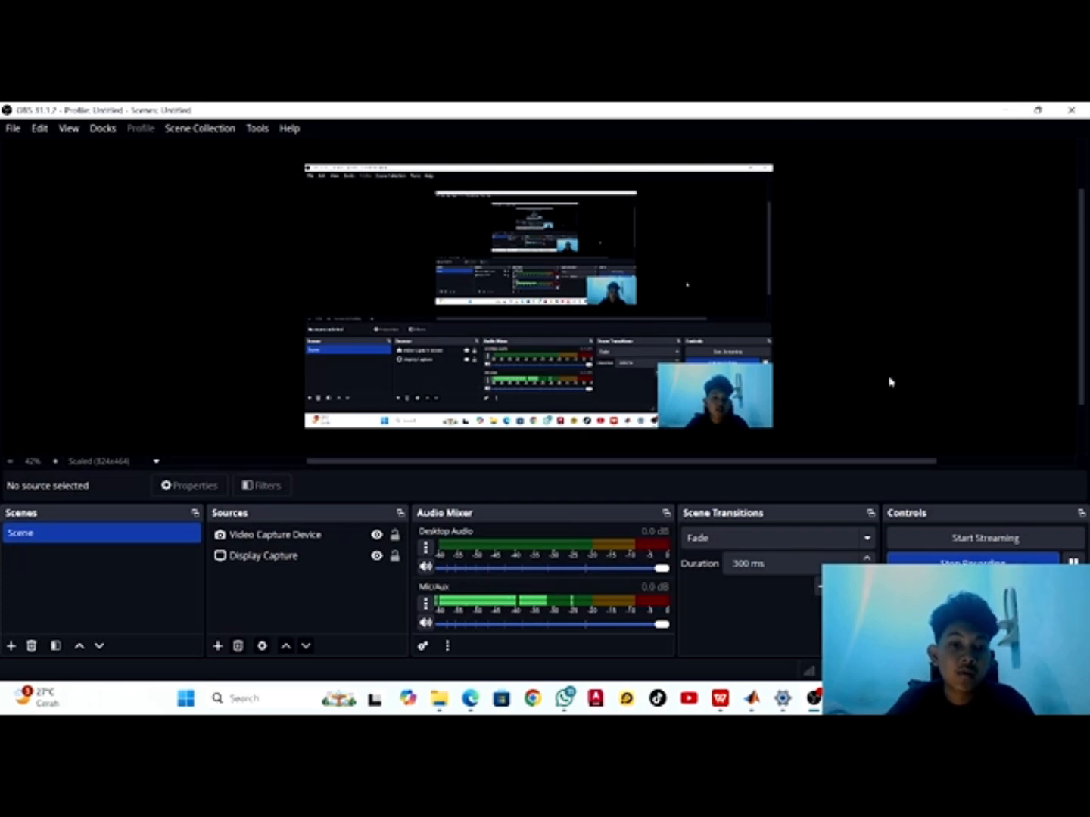
Switch to the untitled Simulink model and add a Sine Wave block from the Sources library to the empty canvas
left_click(752, 700)
left_click(795, 625)
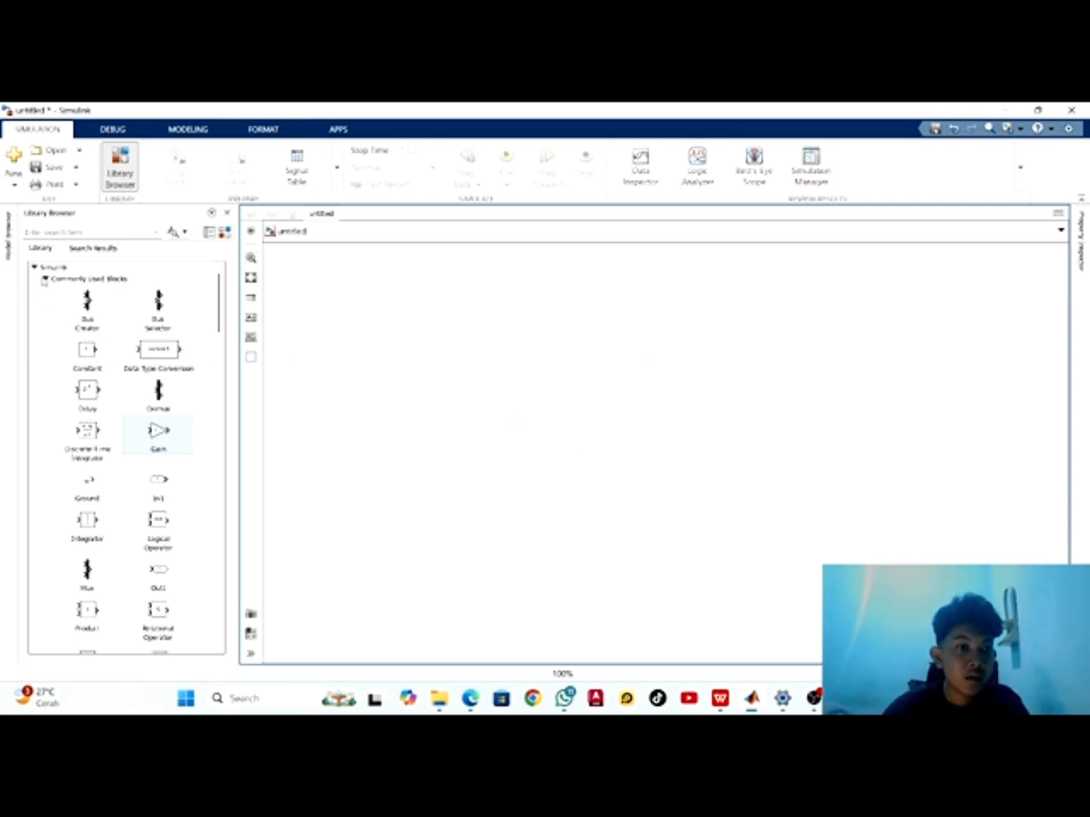
scroll(84, 382, "down", 10)
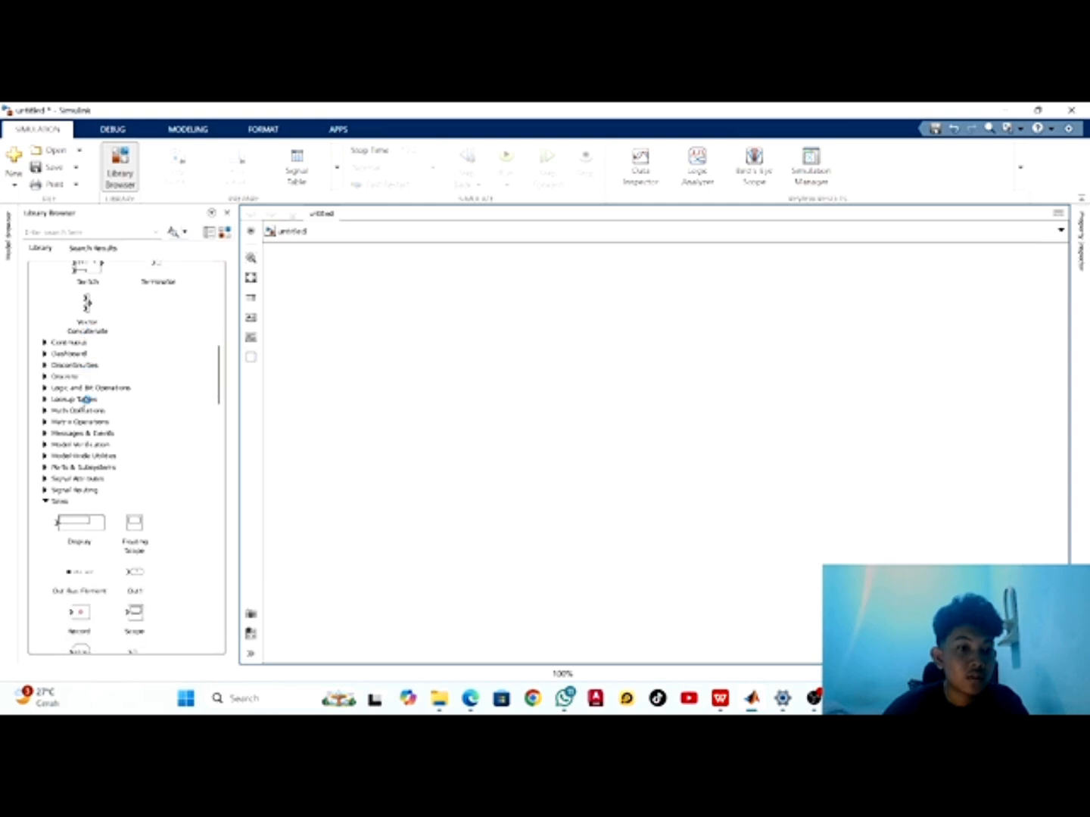
scroll(87, 399, "down", 15)
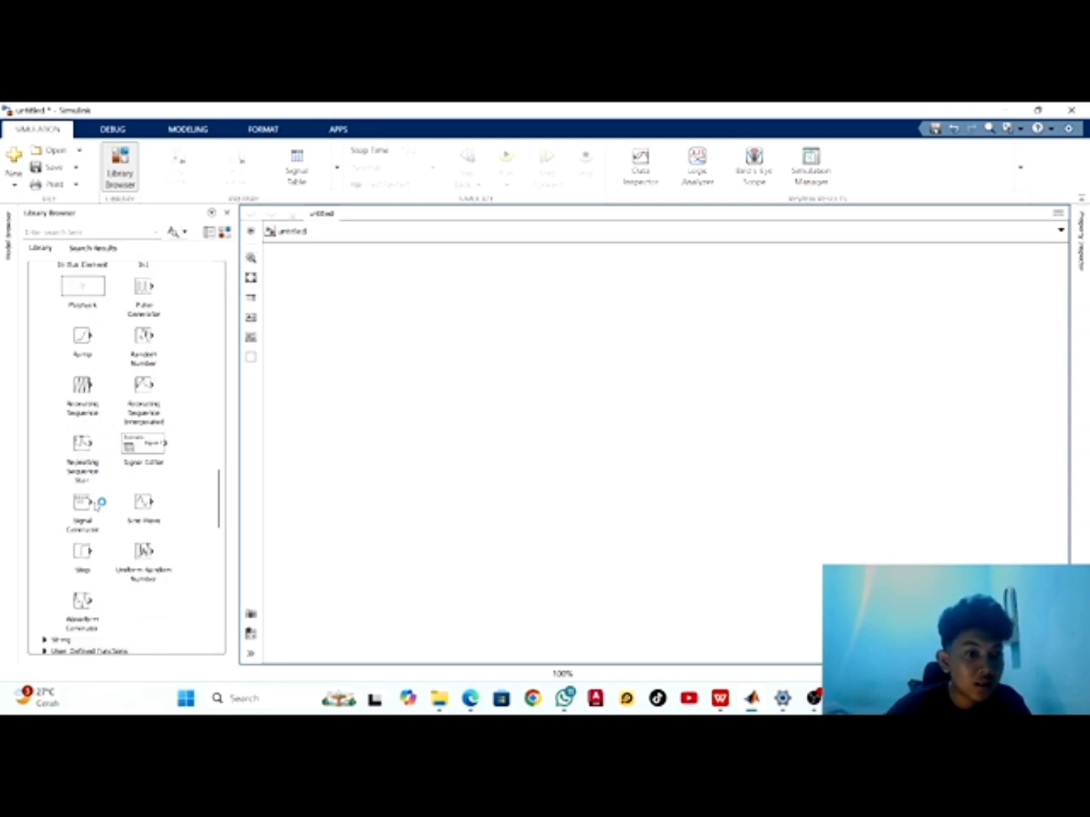
scroll(99, 492, "down", 1)
scroll(104, 476, "up", 3)
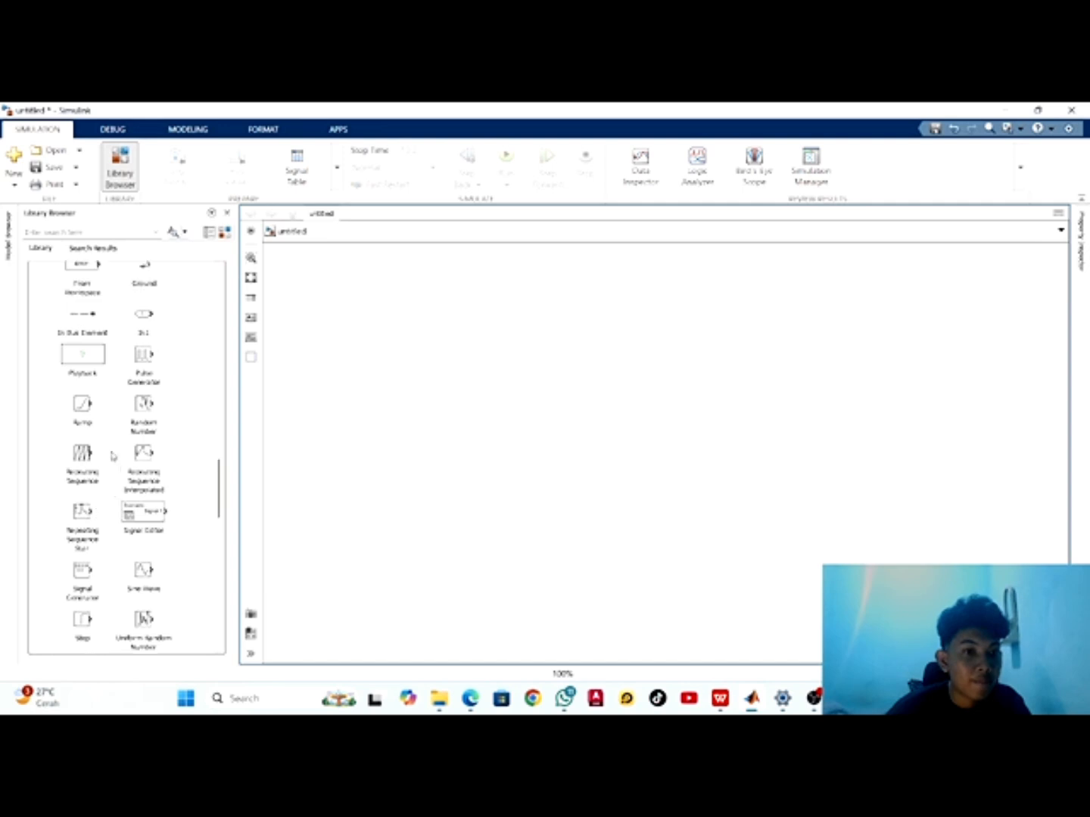
scroll(113, 454, "up", 5)
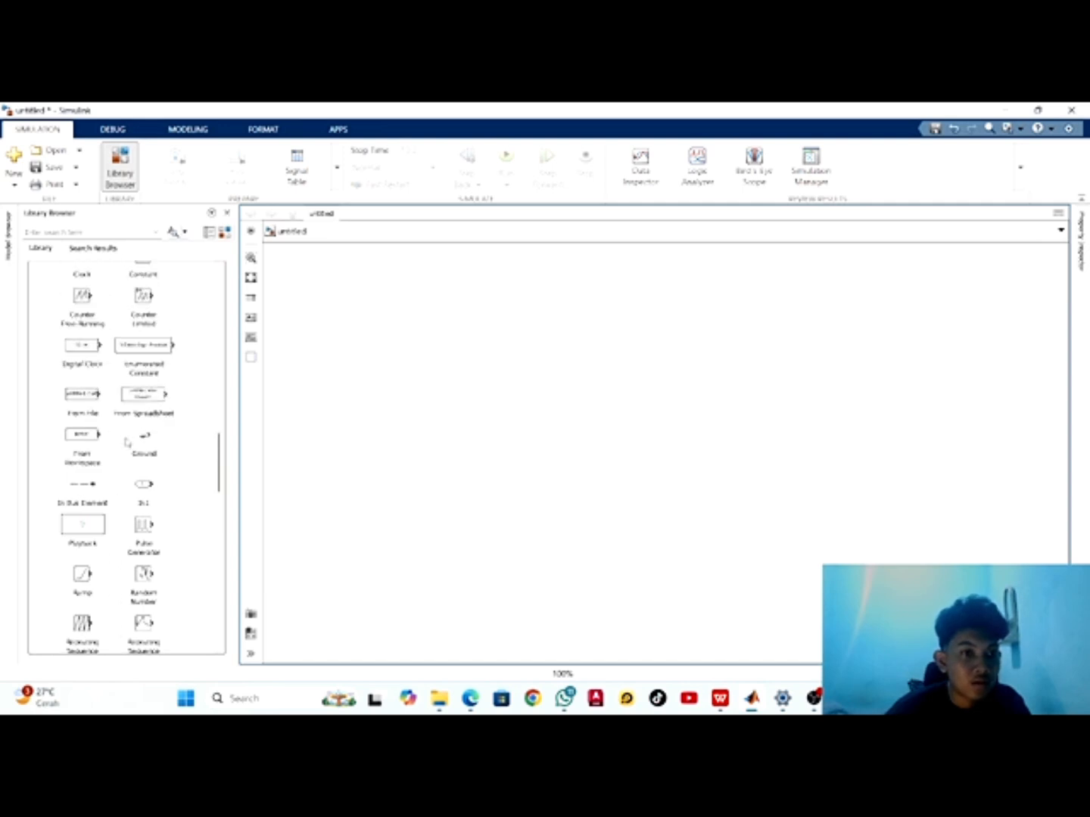
scroll(126, 442, "up", 3)
scroll(127, 444, "down", 4)
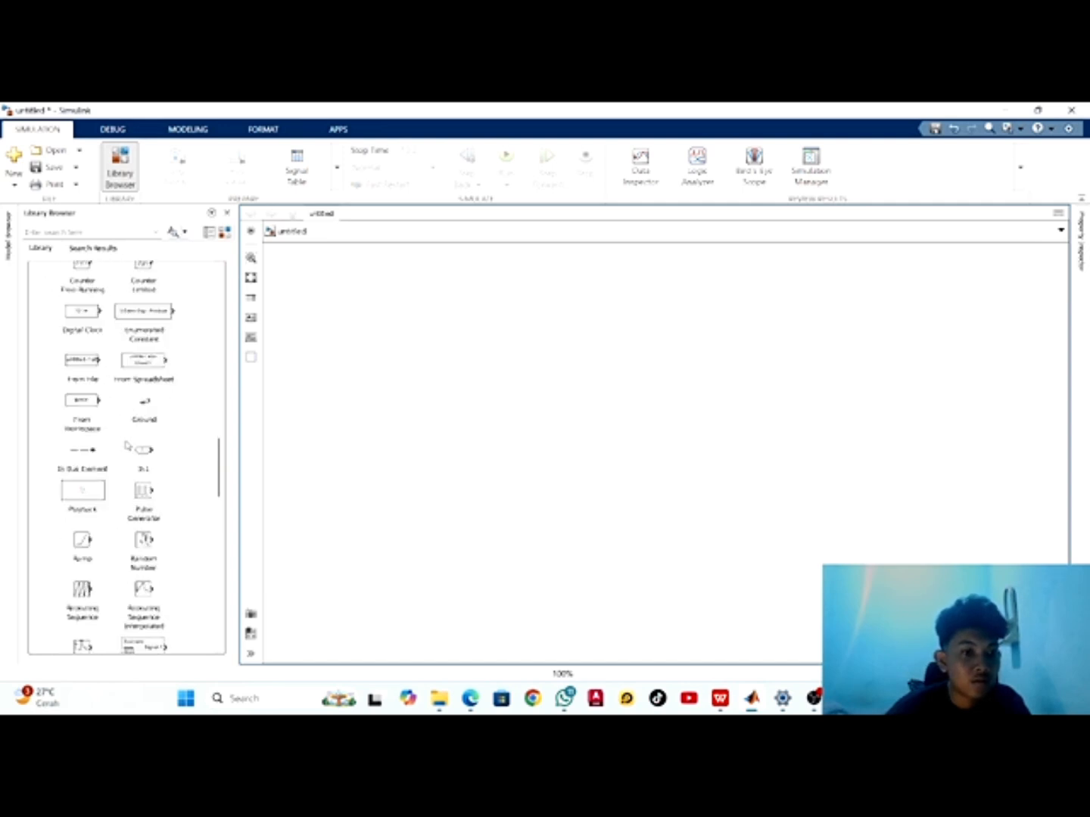
scroll(130, 454, "down", 1)
scroll(156, 528, "down", 3)
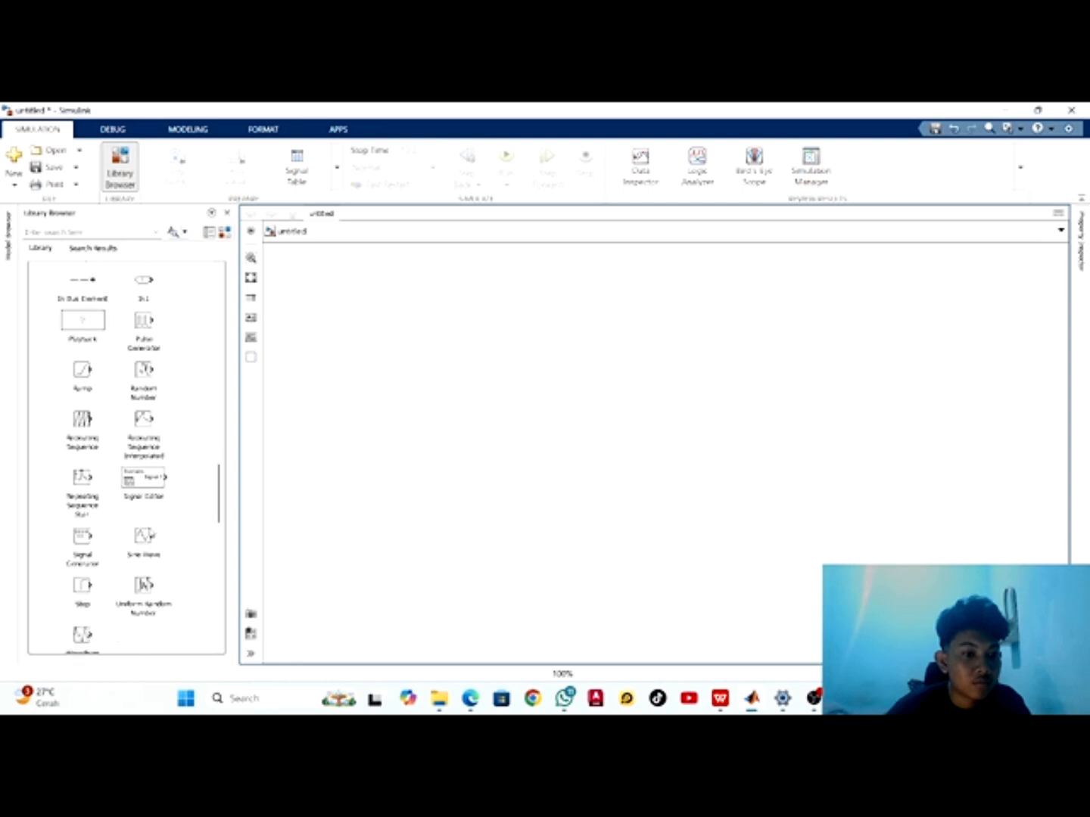
left_click_drag(144, 538, 326, 297)
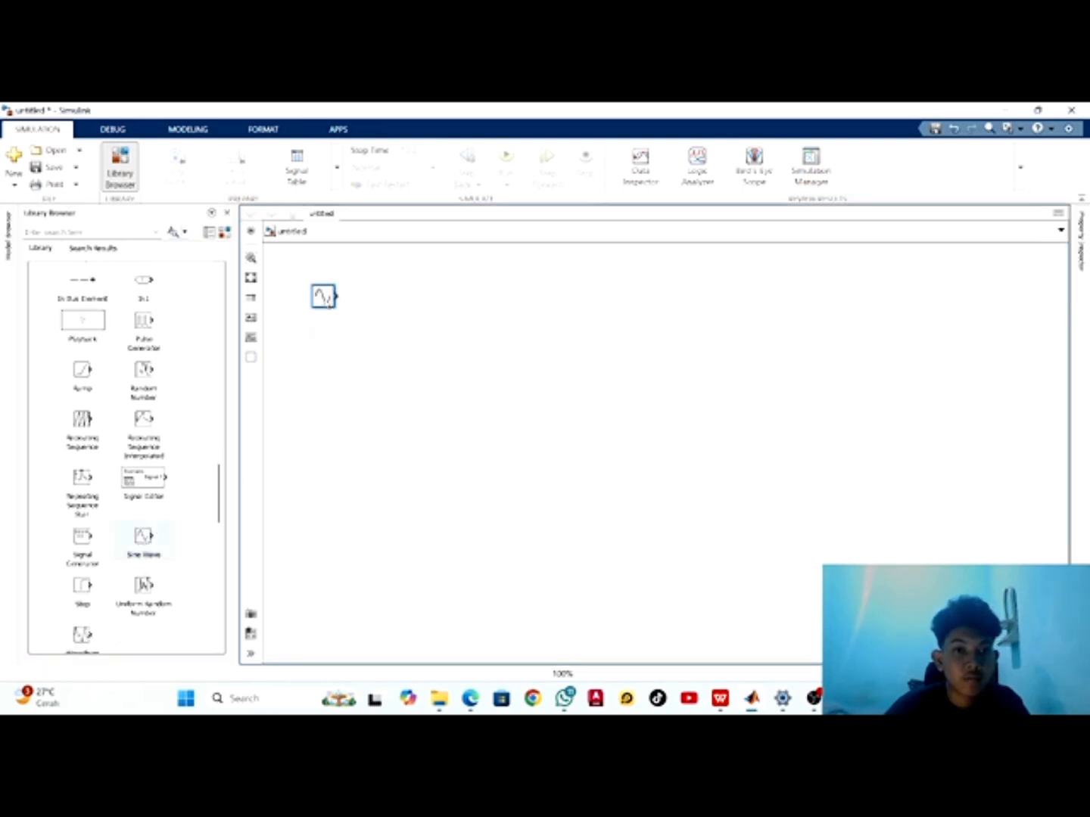
left_click(406, 385)
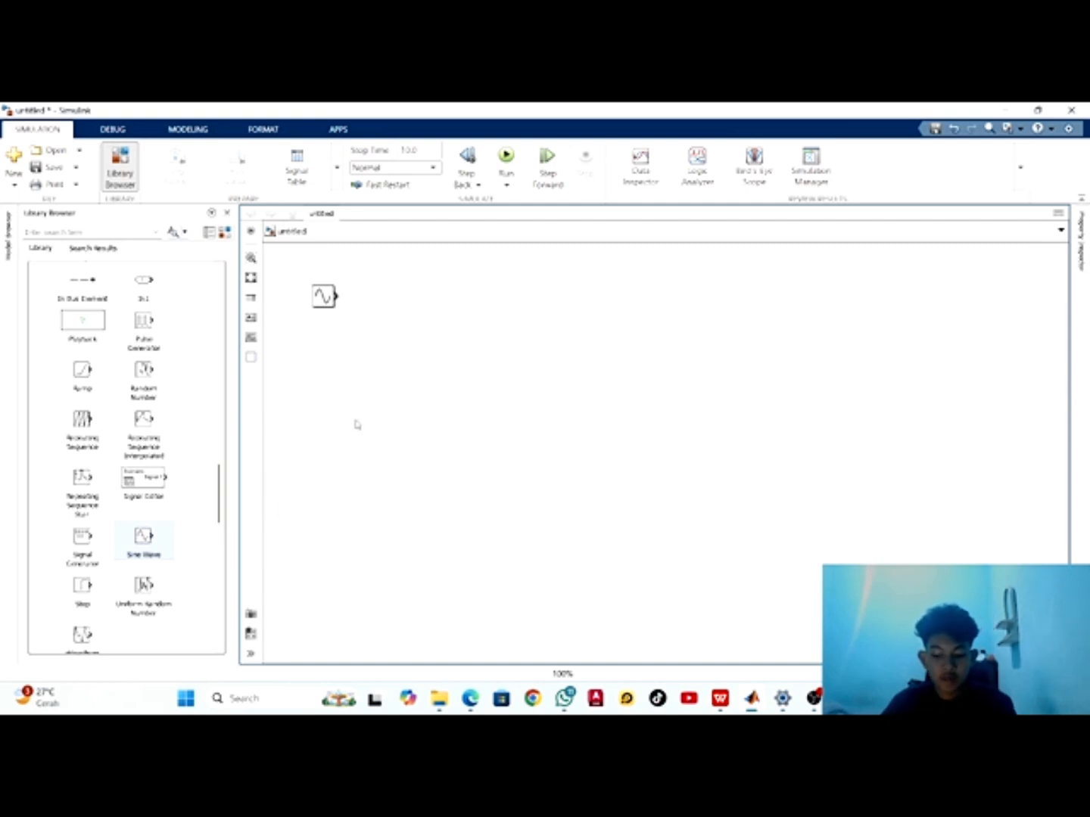
Add a Scope block from the Sinks library level with the Sine Wave block and connect the Sine Wave output to it
scroll(337, 424, "down", 3)
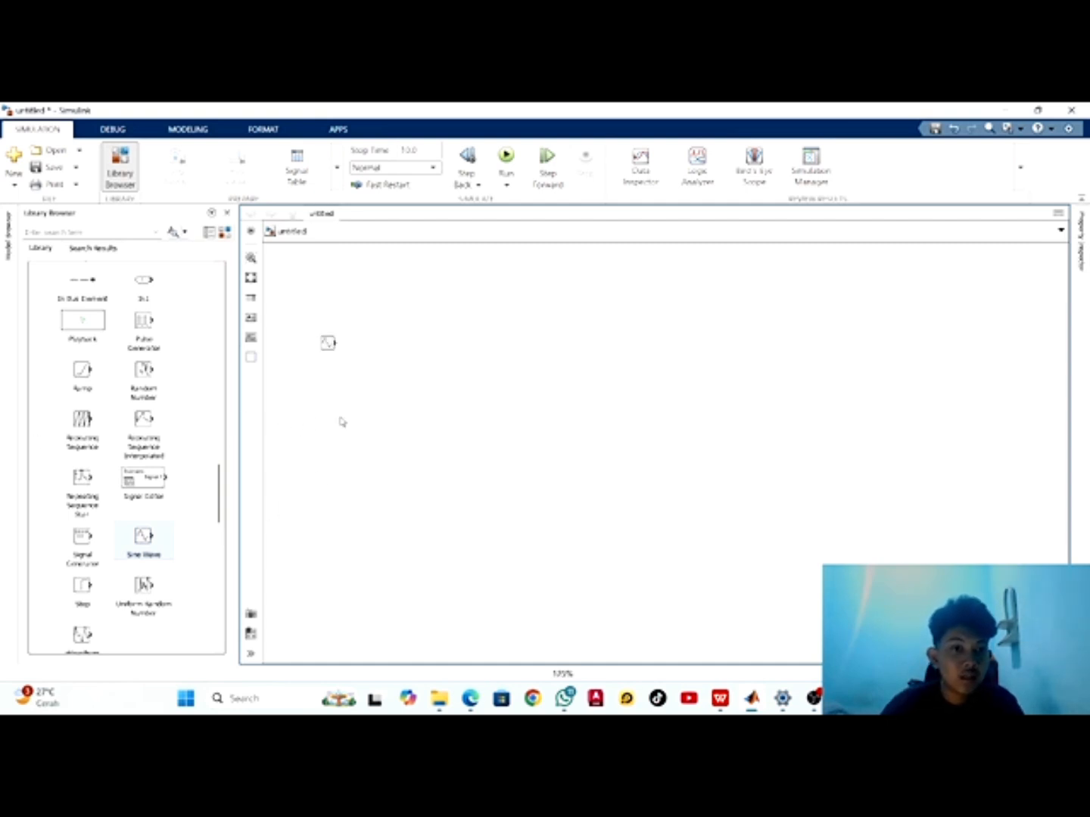
scroll(342, 422, "up", 3)
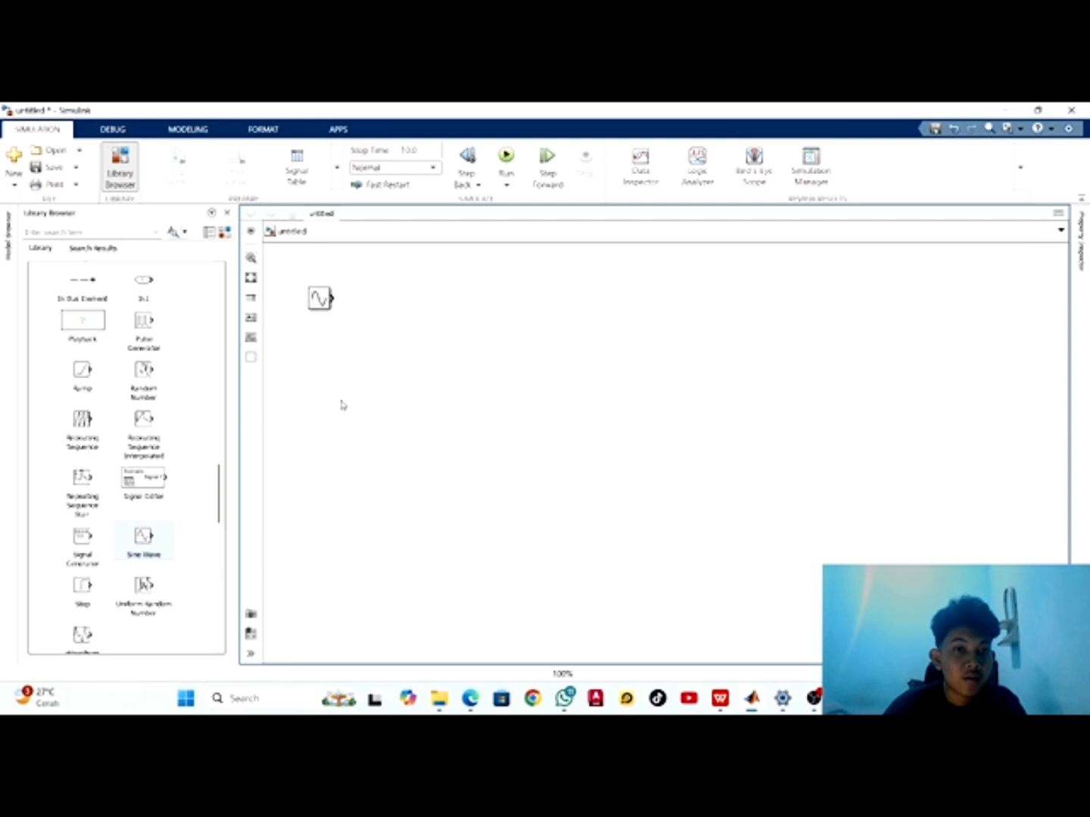
scroll(156, 423, "up", 5)
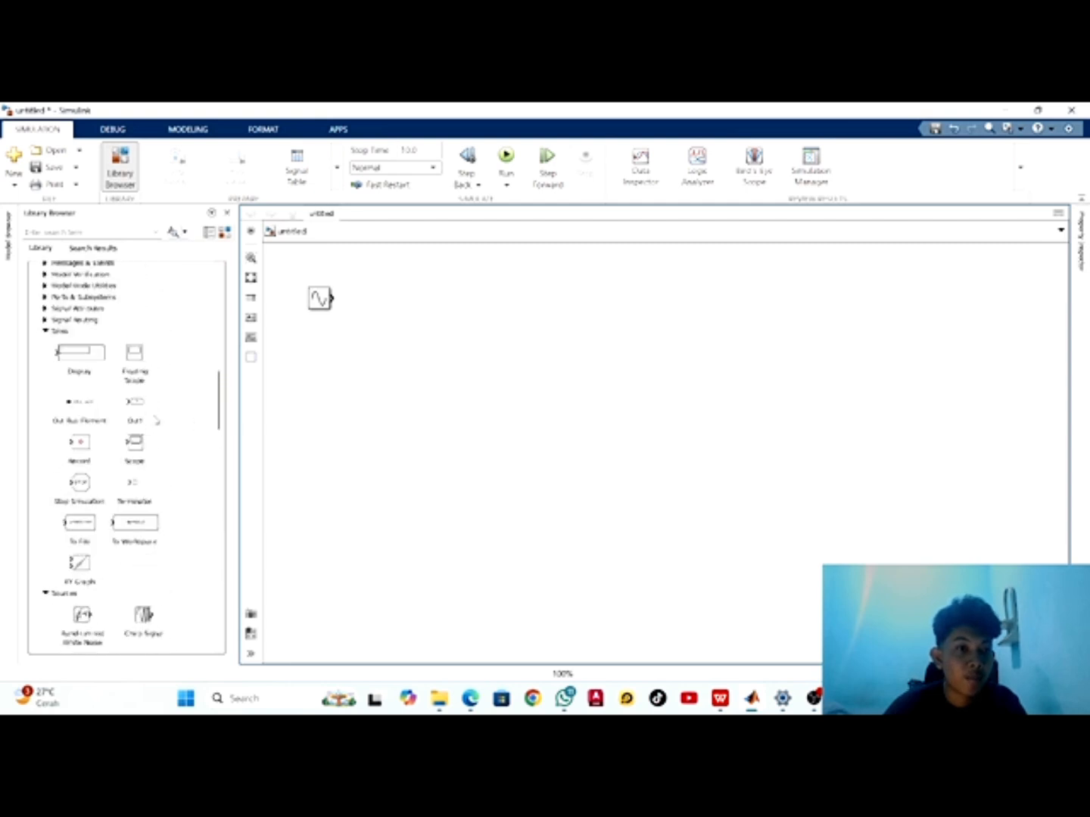
left_click_drag(135, 443, 506, 311)
left_click(514, 393)
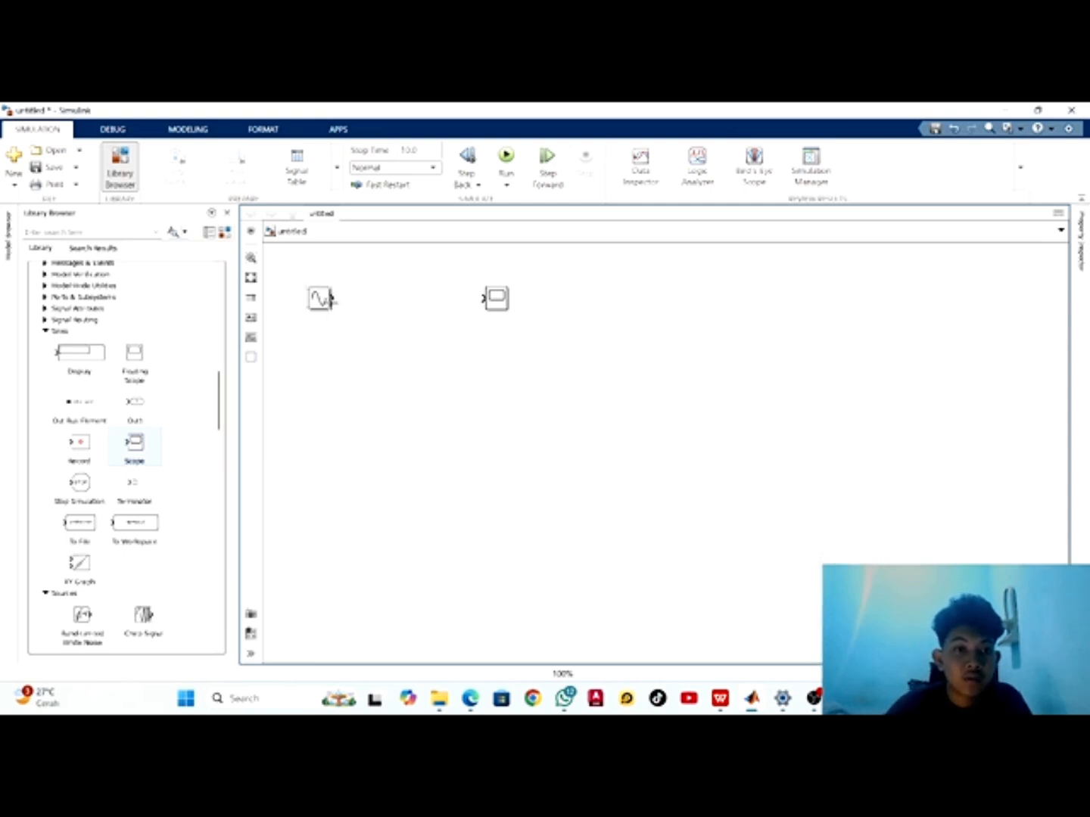
left_click_drag(331, 299, 481, 298)
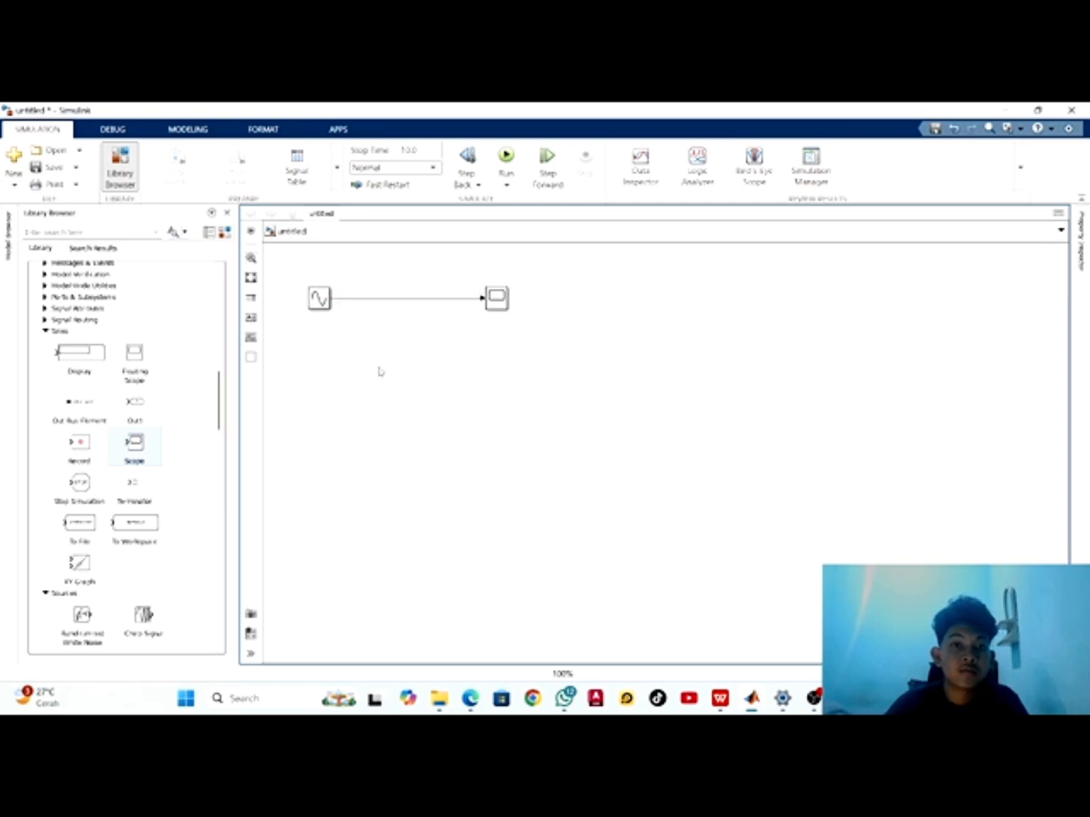
View the Sine Wave block's parameters and close them without changing anything
left_click(323, 303)
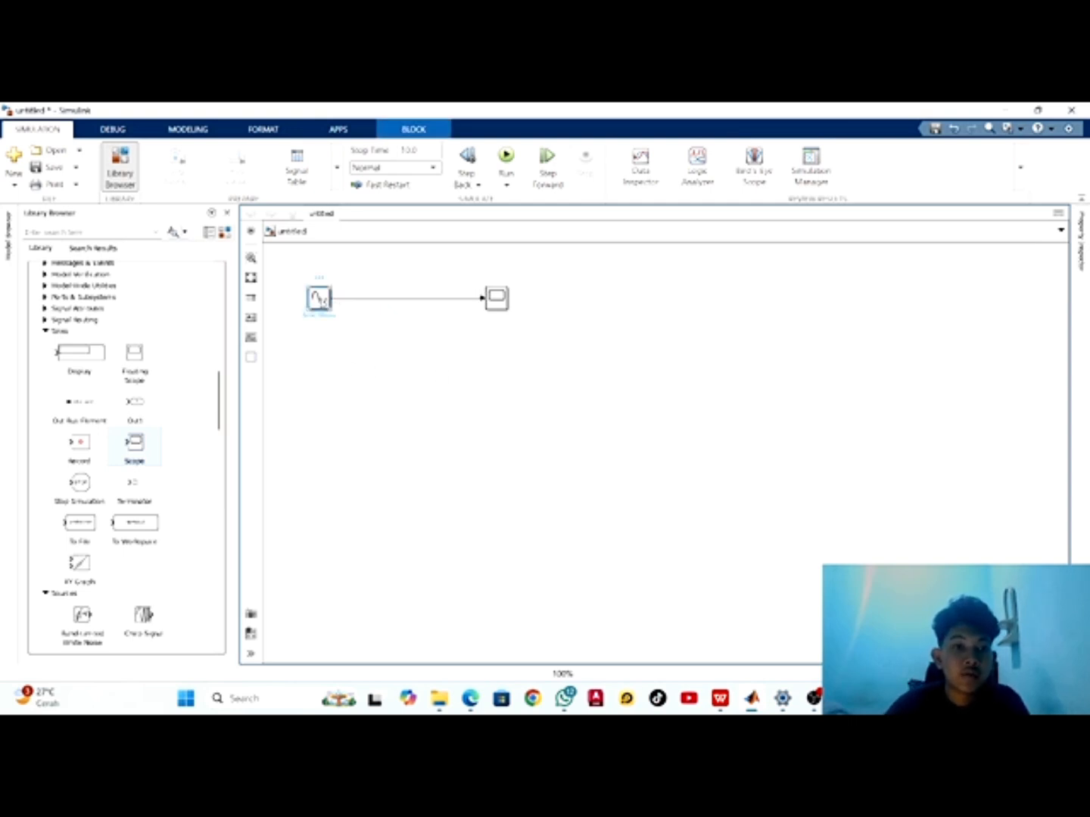
right_click(324, 302)
left_click(302, 363)
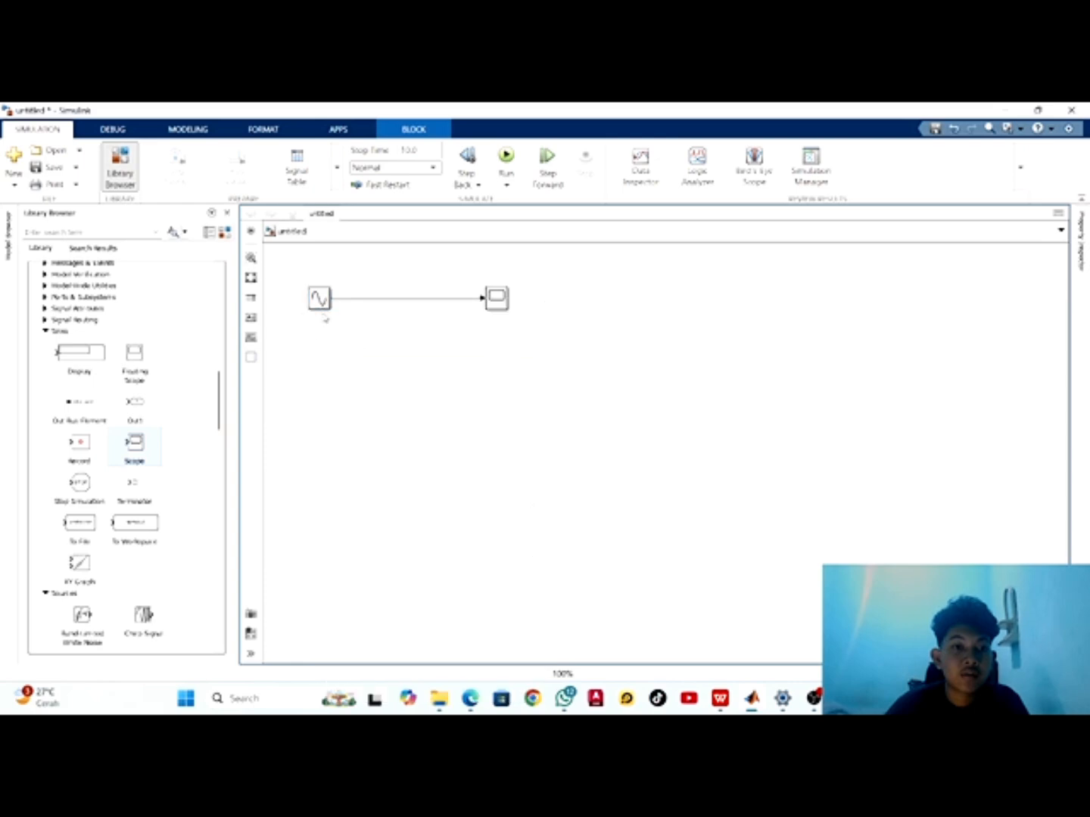
double_click(318, 299)
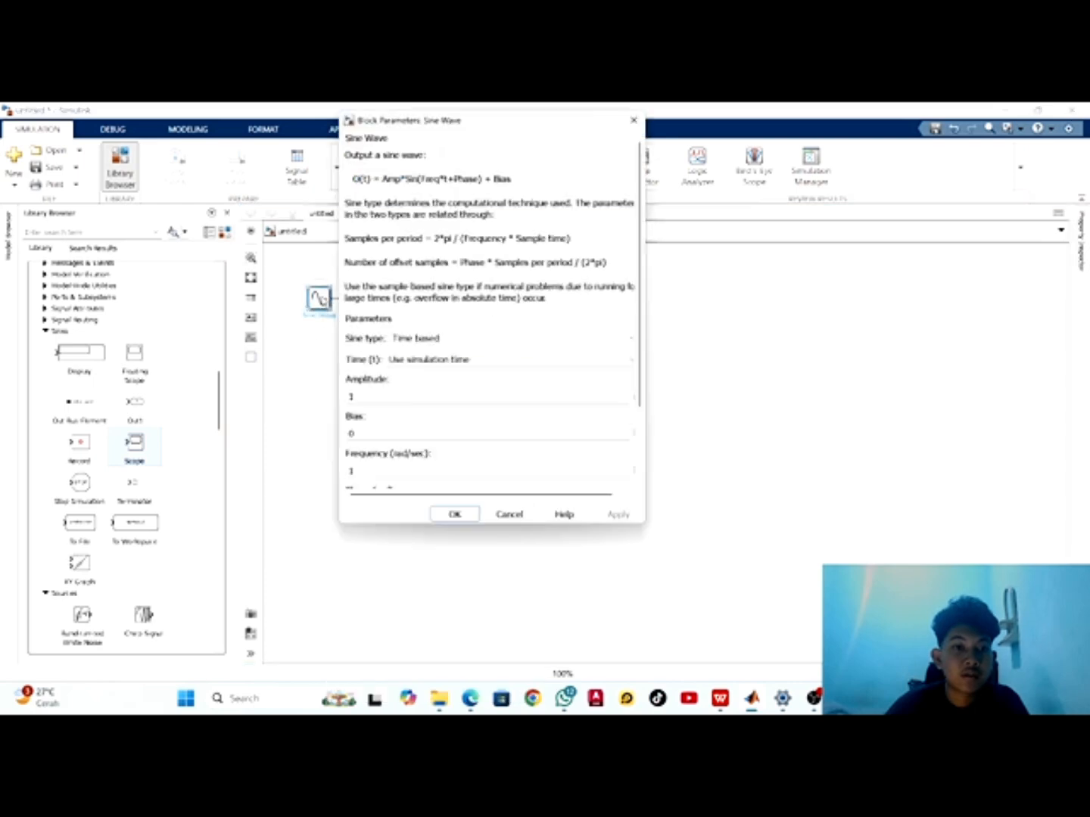
key("Return")
left_click(316, 396)
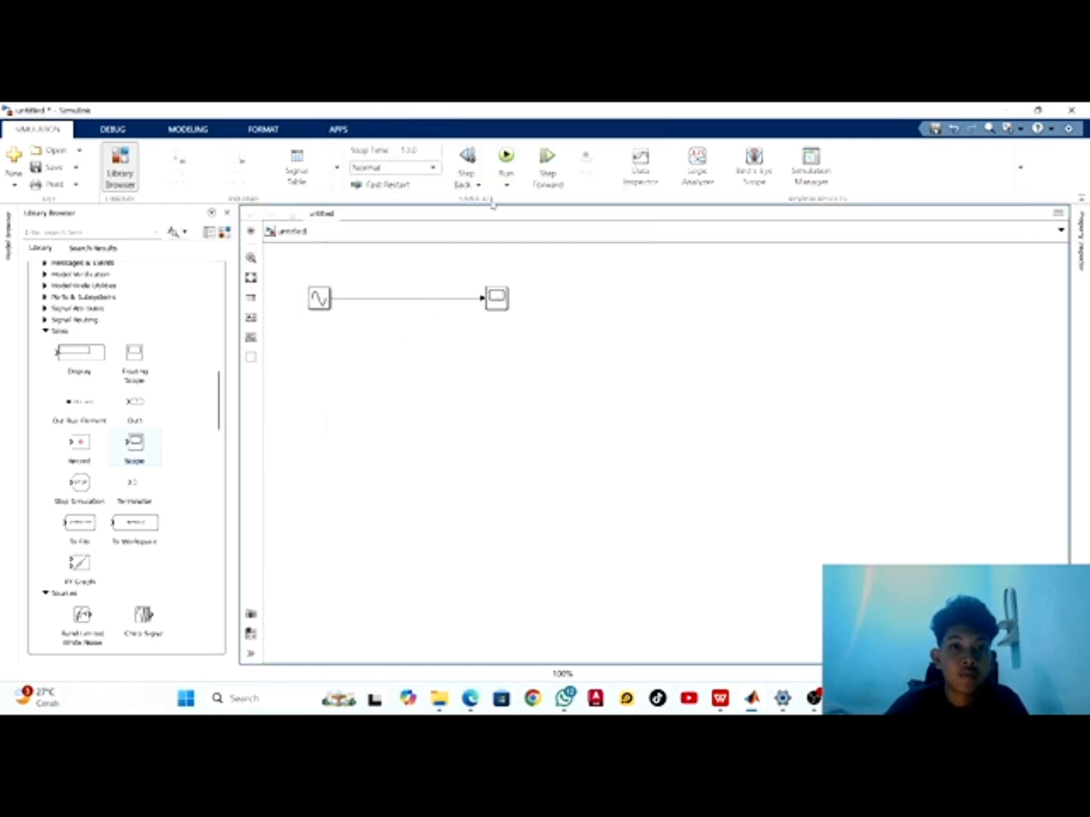
Run the simulation and view the resulting signal in the Scope, closing its window when done
left_click(507, 157)
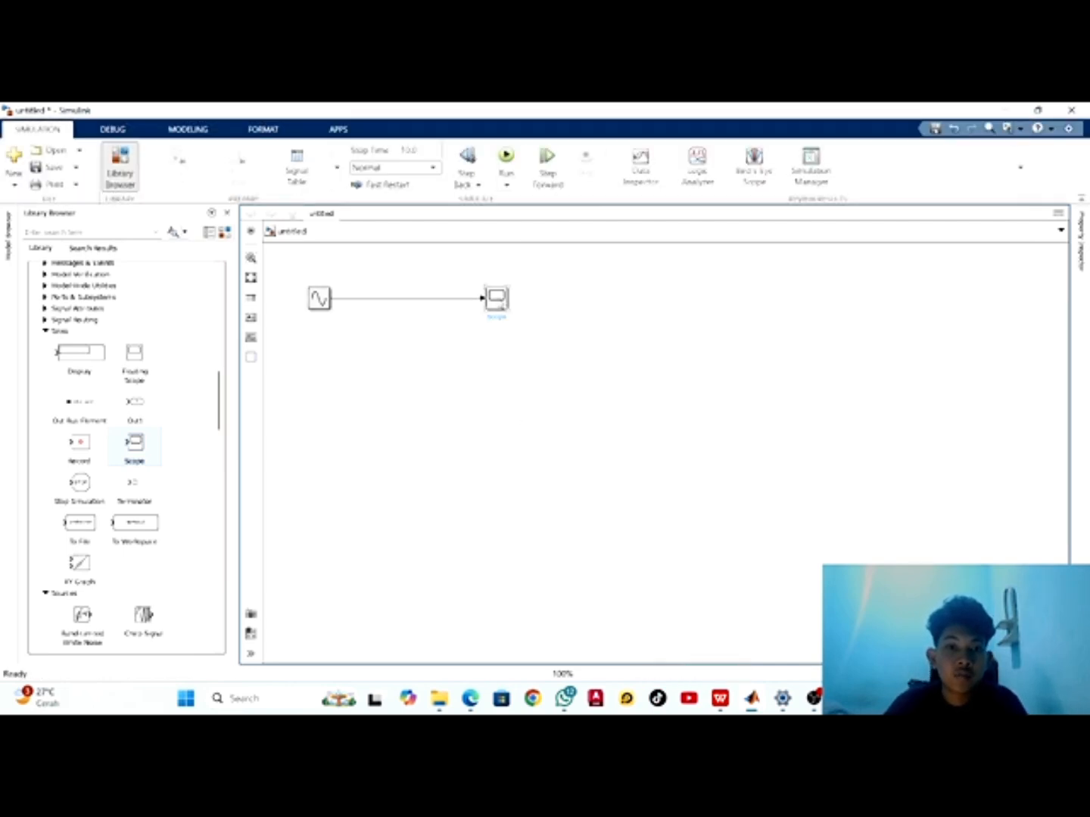
double_click(496, 298)
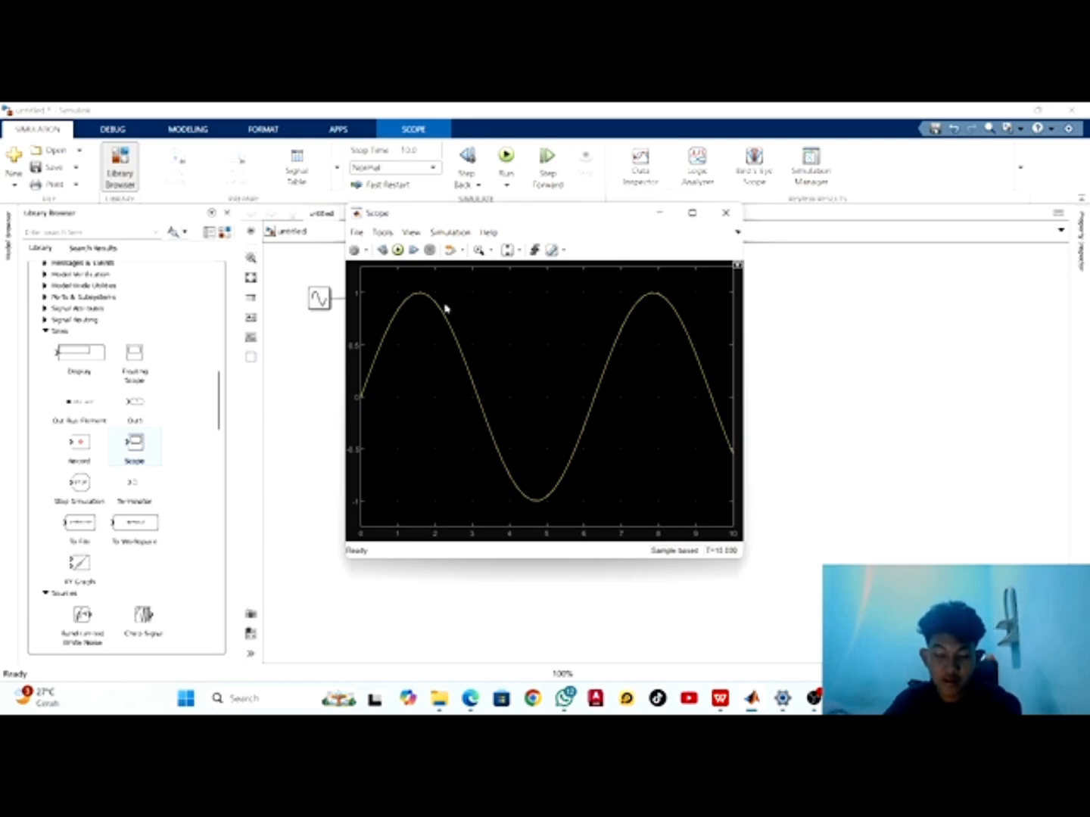
left_click(732, 216)
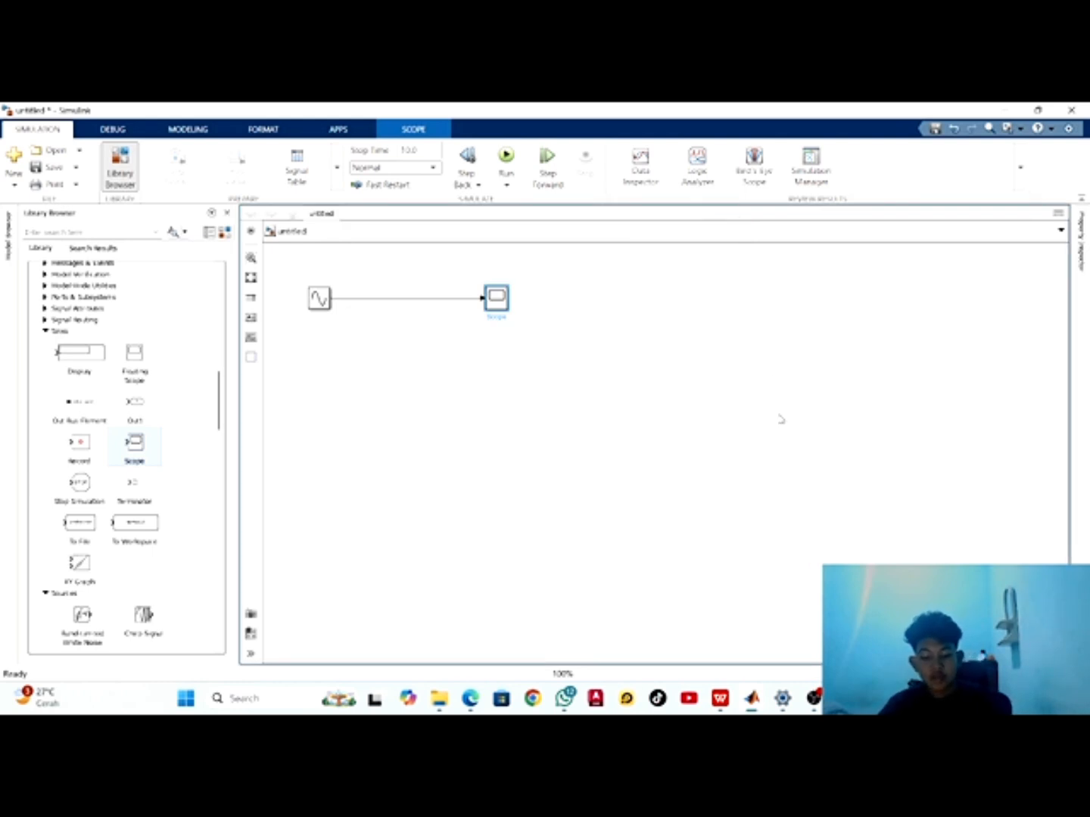
left_click(646, 497)
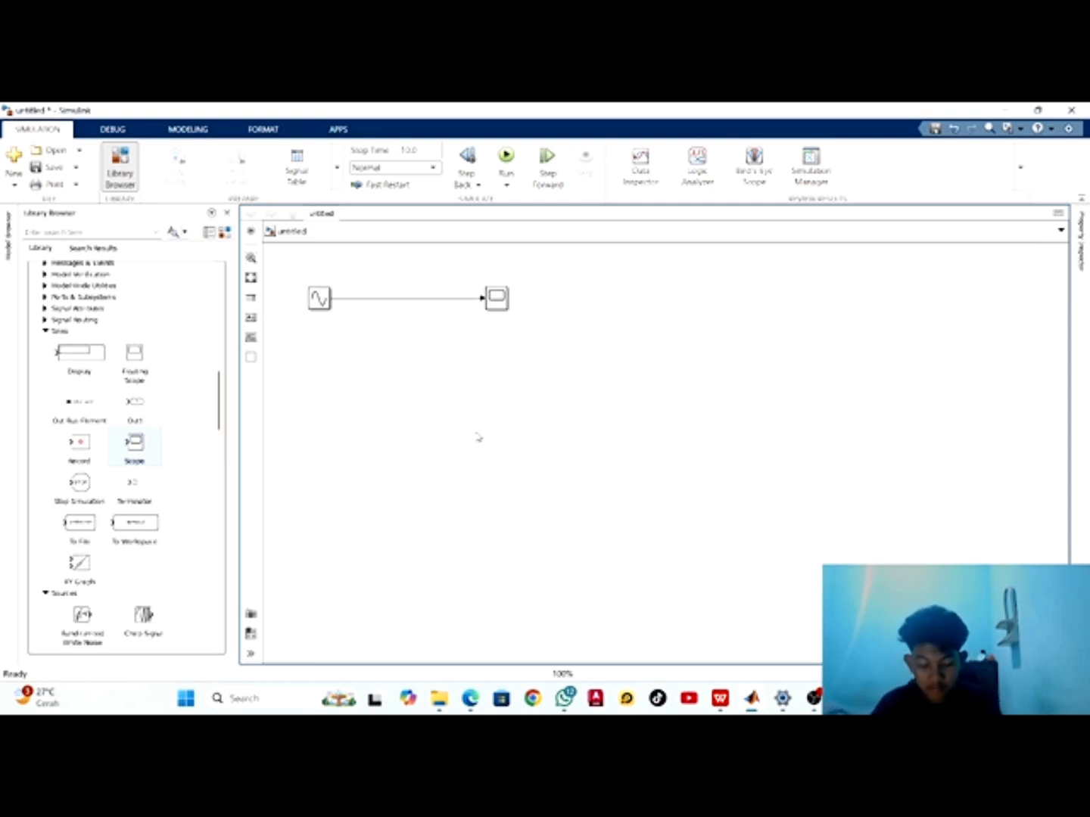
Add a Gain block from the Commonly Used Blocks library just below the line between the Sine Wave and Scope blocks
left_click(395, 299)
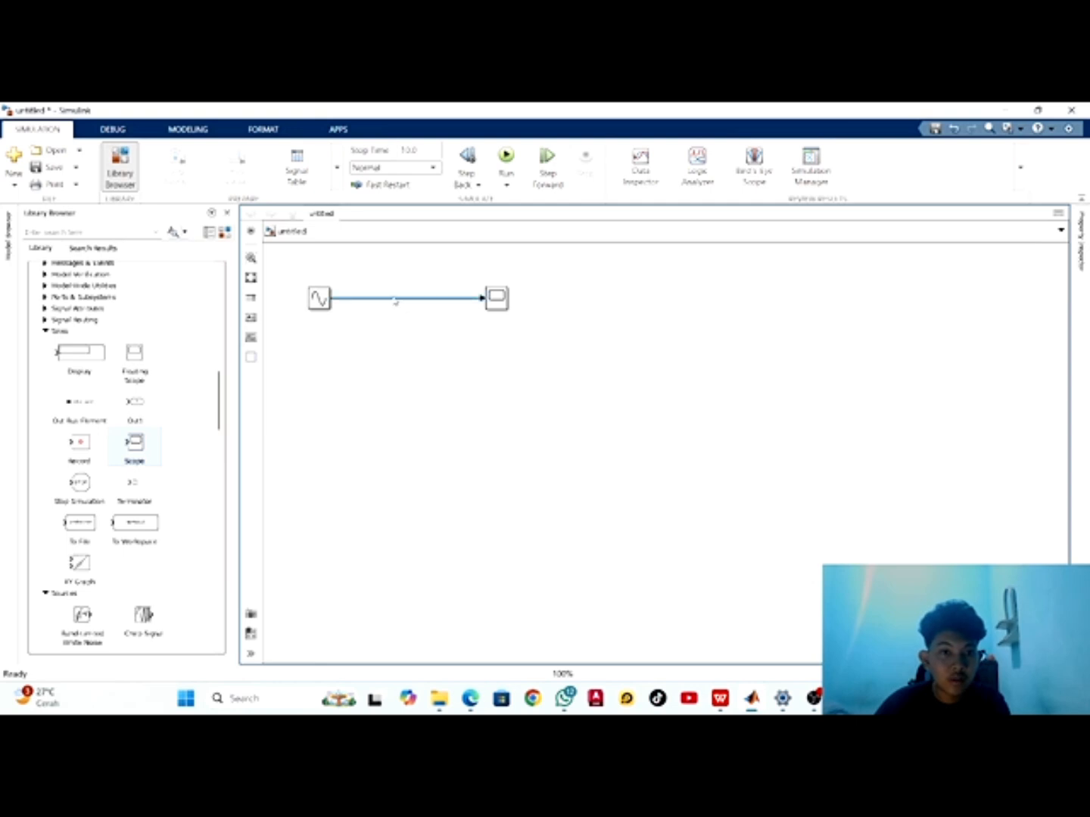
left_click(379, 386)
scroll(126, 502, "down", 3)
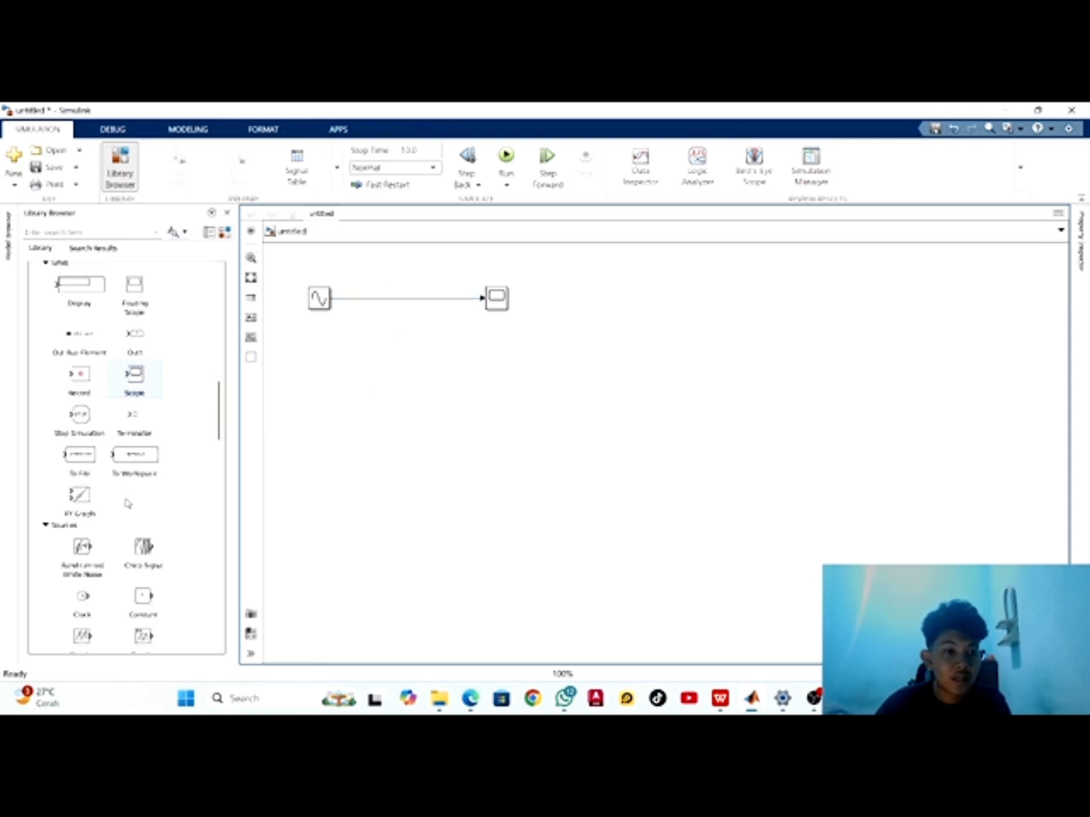
scroll(127, 502, "down", 4)
scroll(129, 501, "up", 7)
scroll(127, 502, "down", 2)
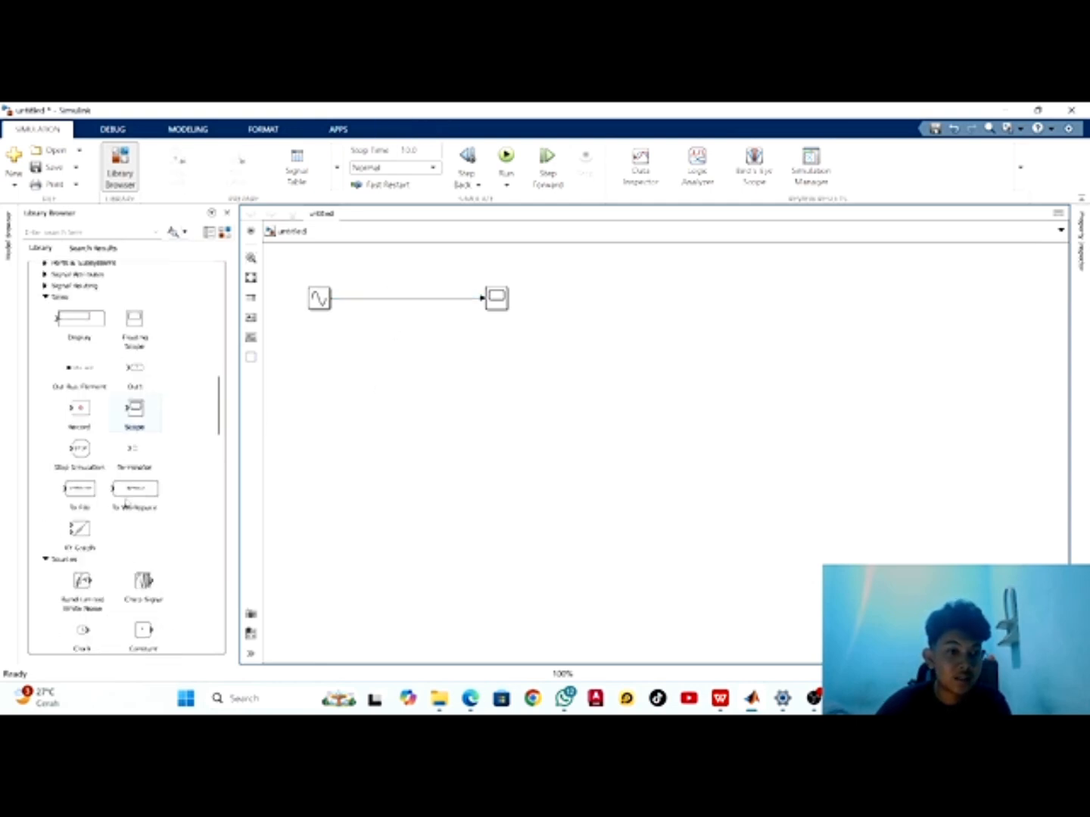
scroll(126, 502, "up", 10)
scroll(127, 503, "up", 15)
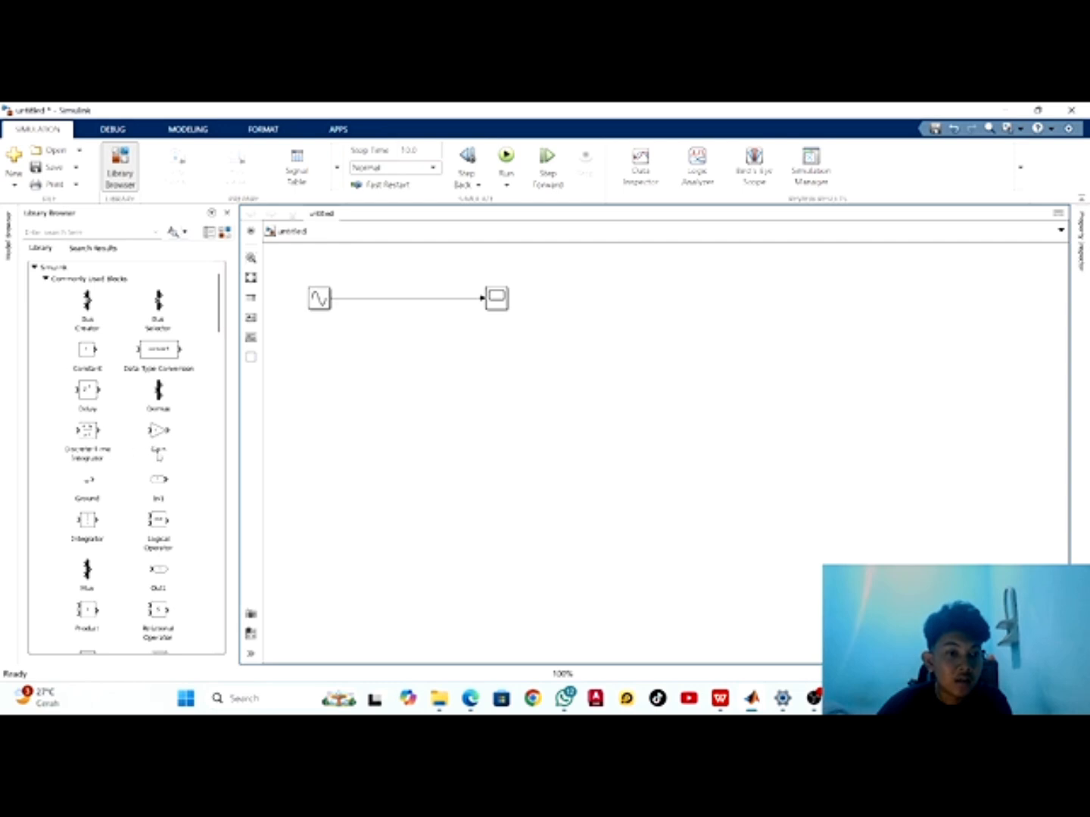
left_click_drag(159, 433, 419, 335)
left_click(471, 408)
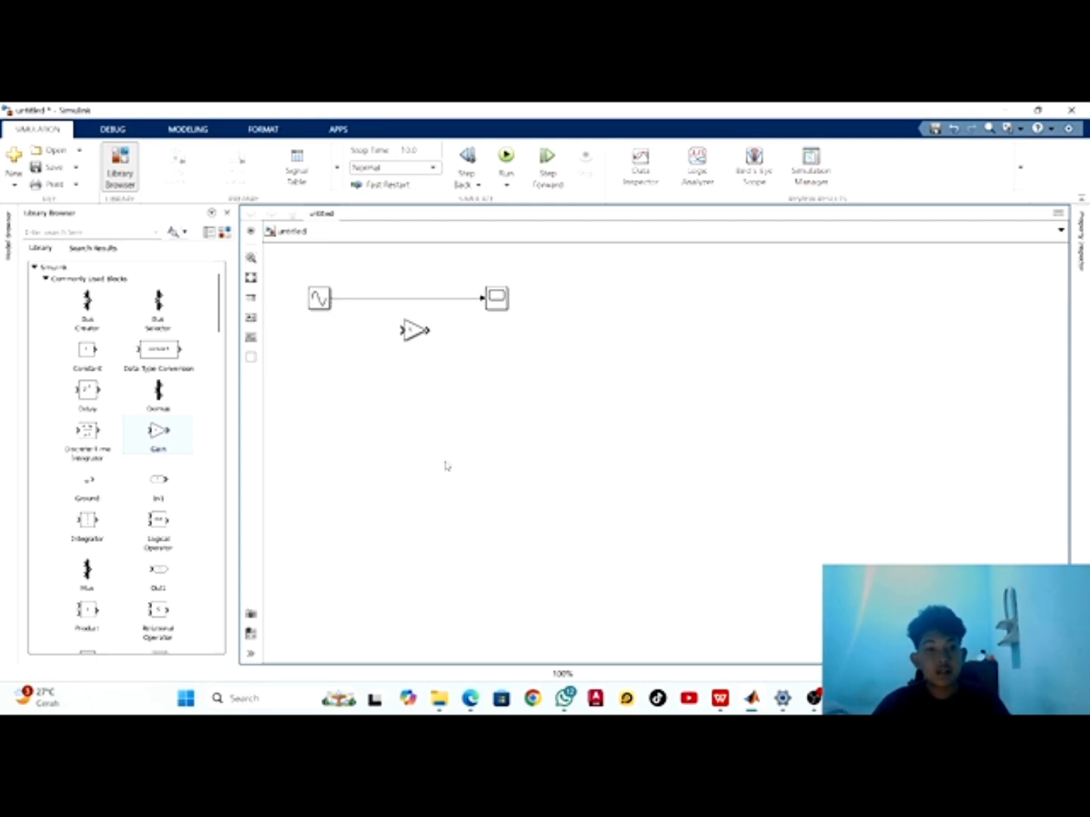
right_click(419, 300)
left_click(378, 309)
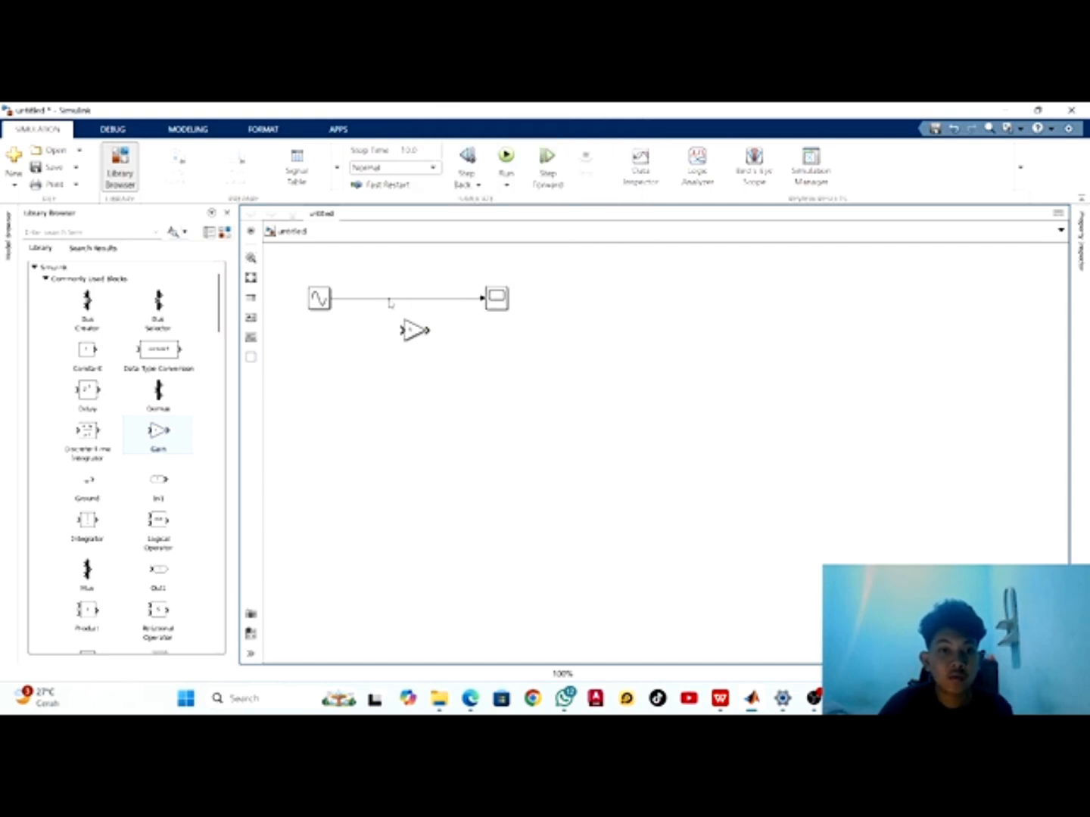
left_click(395, 300)
right_click(395, 302)
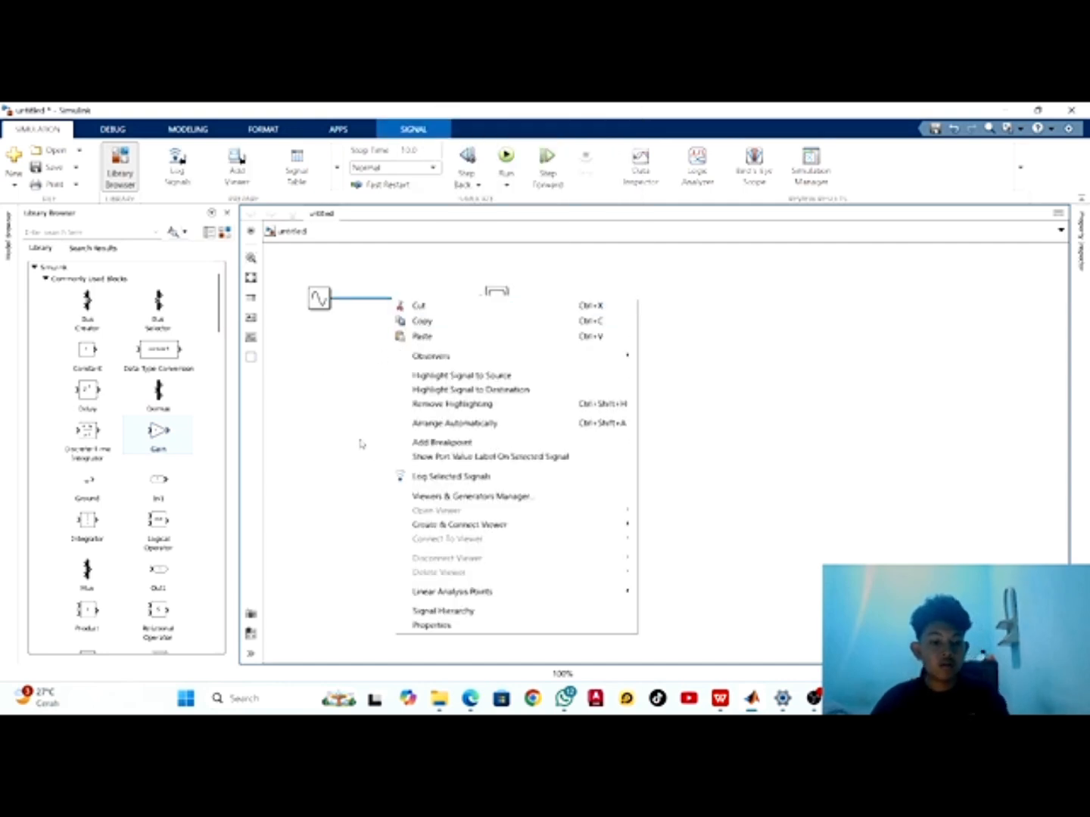
left_click(358, 385)
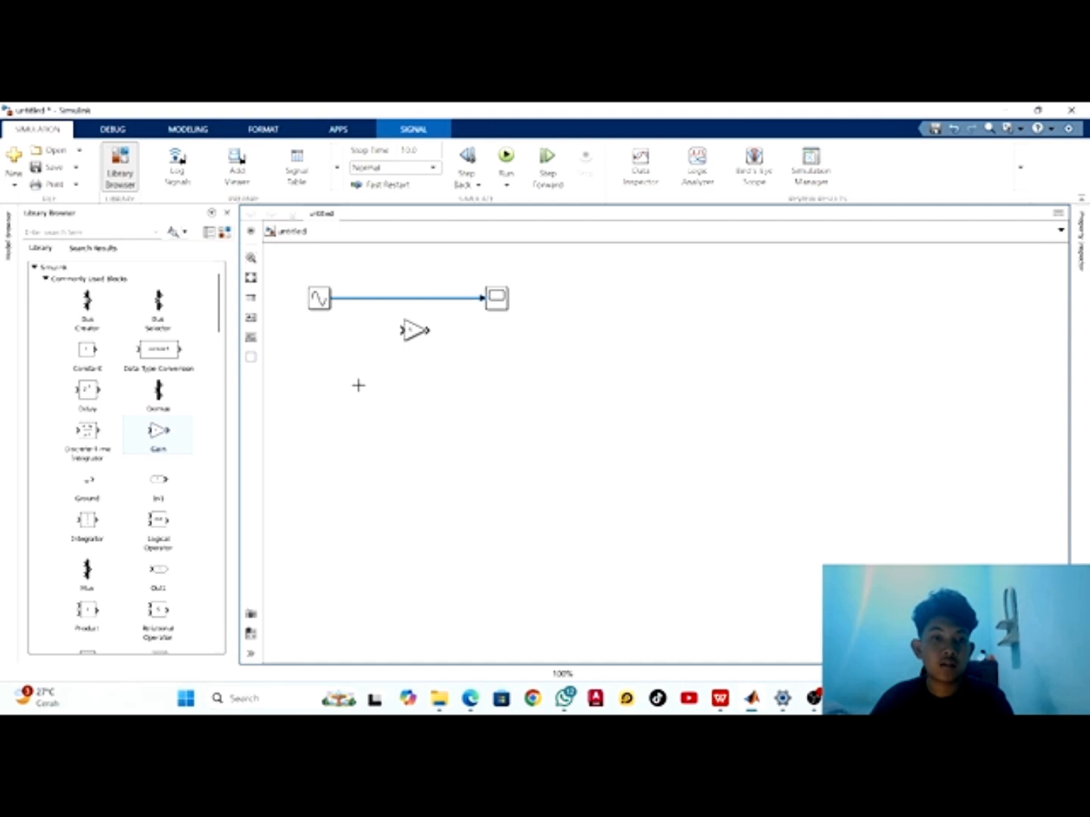
Delete the direct line between Sine Wave and Scope and wire the Gain block in series between them
left_click(403, 299)
key("Delete")
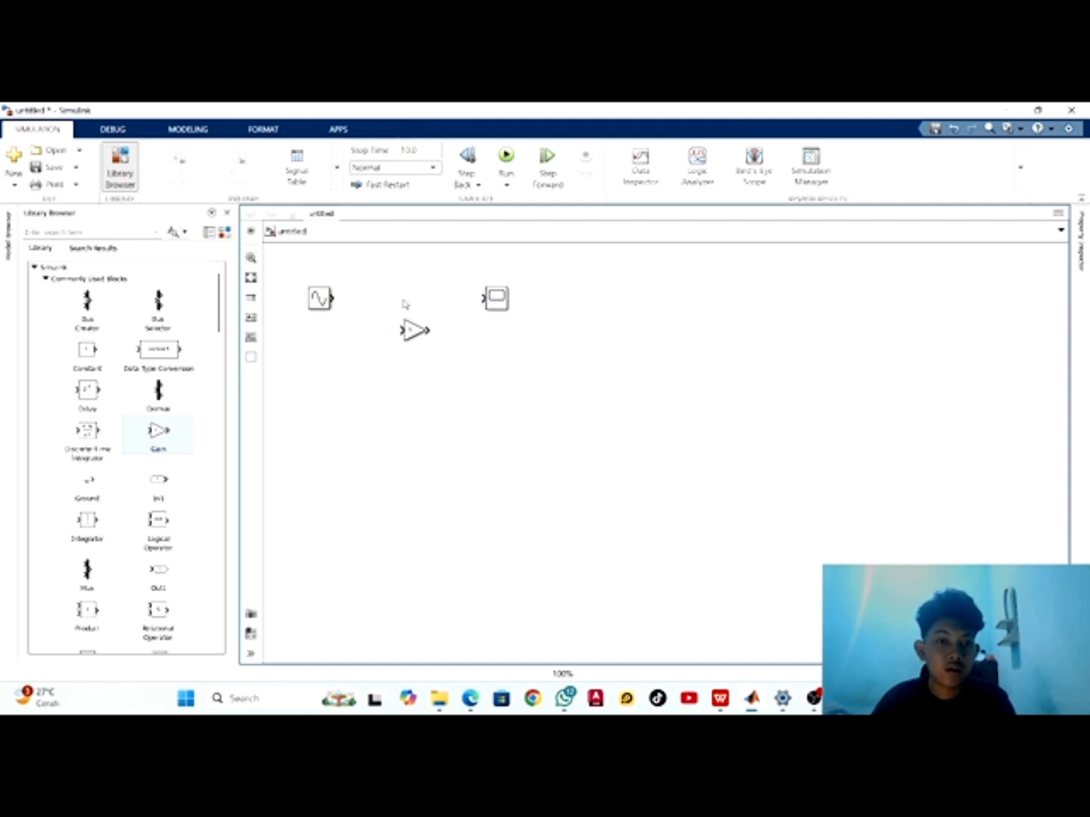
left_click_drag(414, 342, 408, 310)
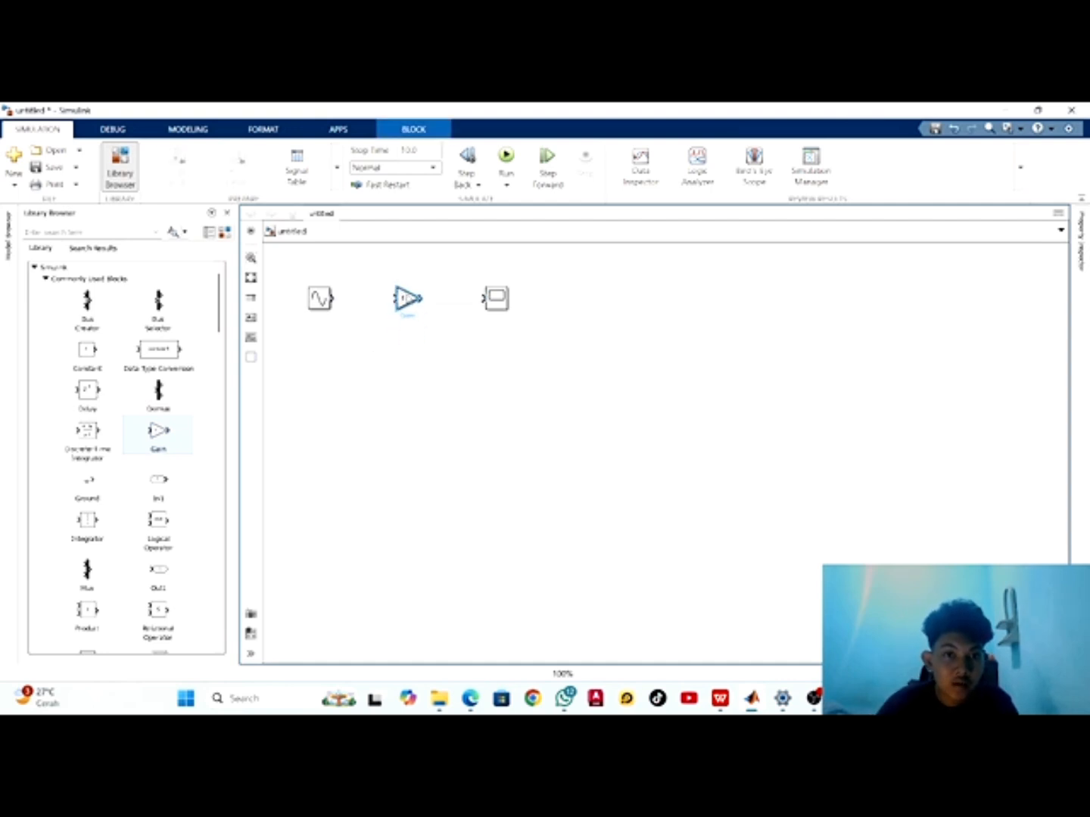
left_click(415, 377)
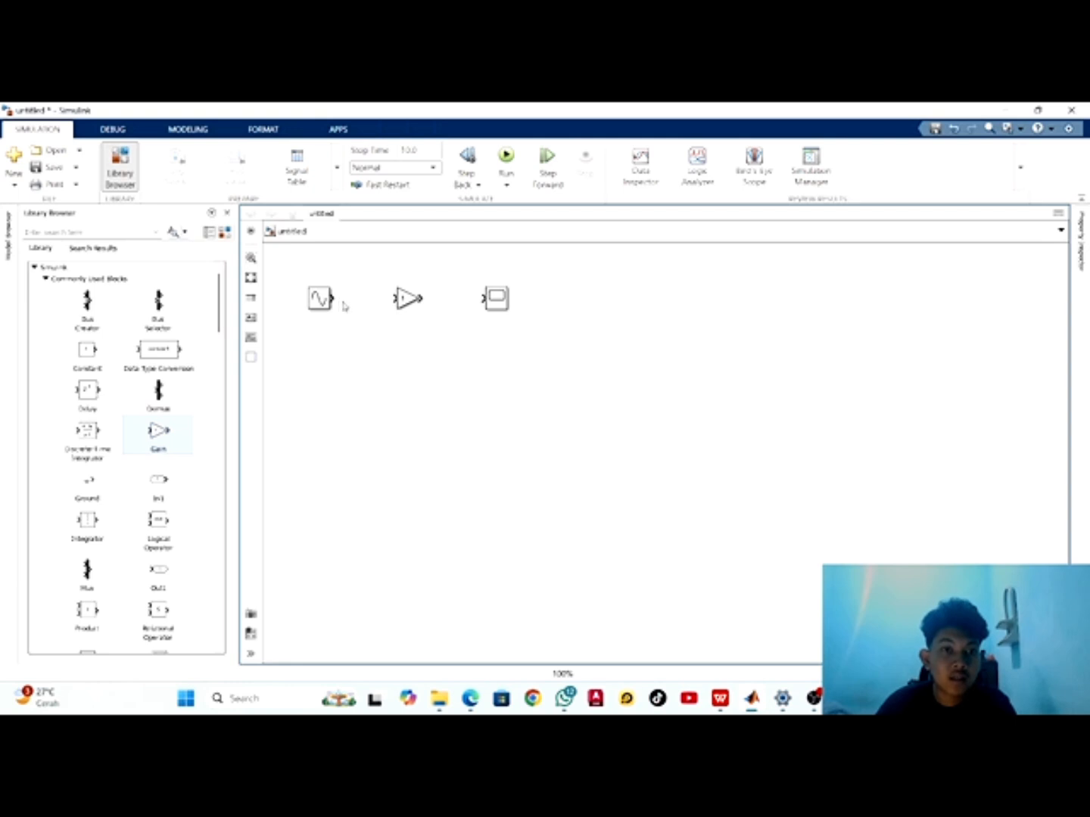
left_click_drag(333, 300, 485, 299)
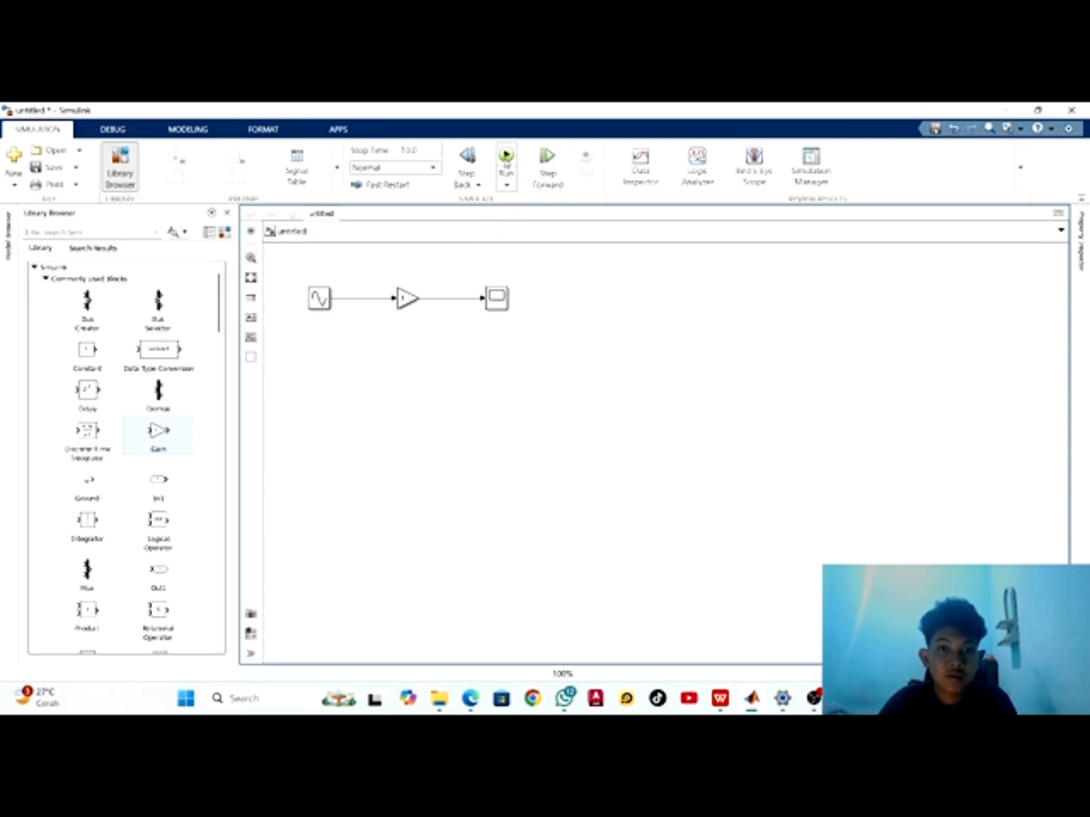
Run the simulation with the Gain block in place, view the signal in the Scope and close its window
left_click(505, 158)
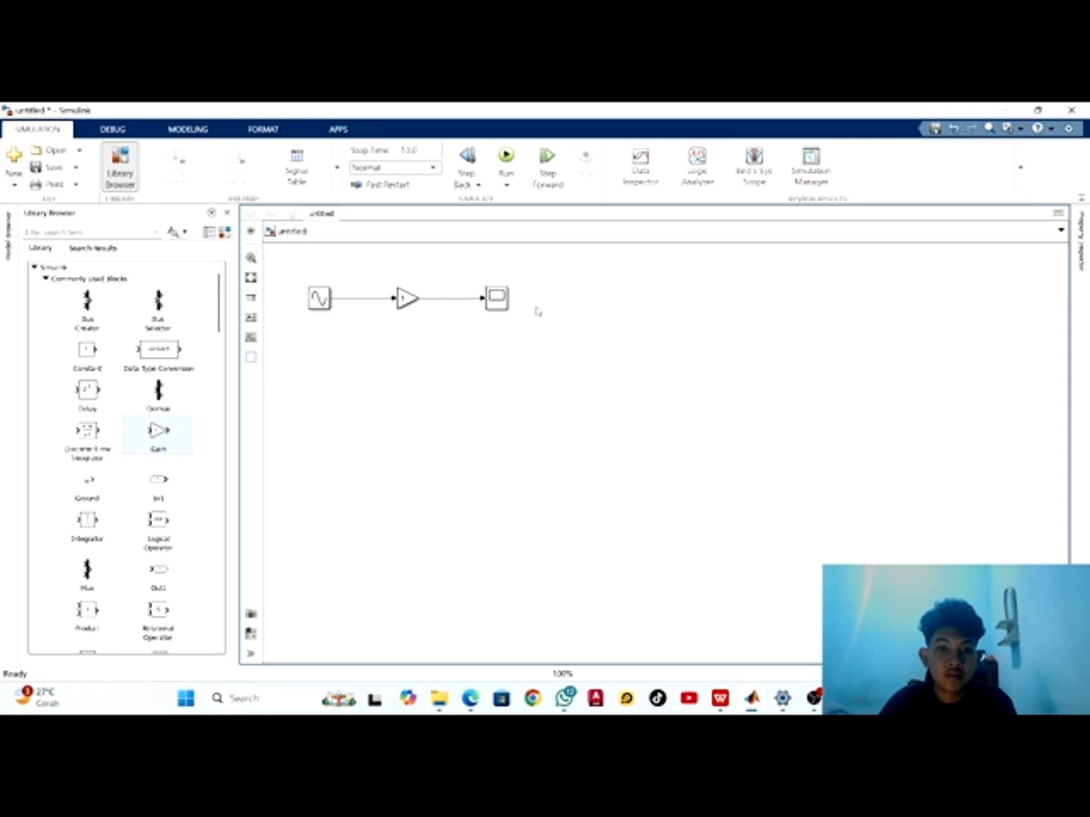
double_click(497, 298)
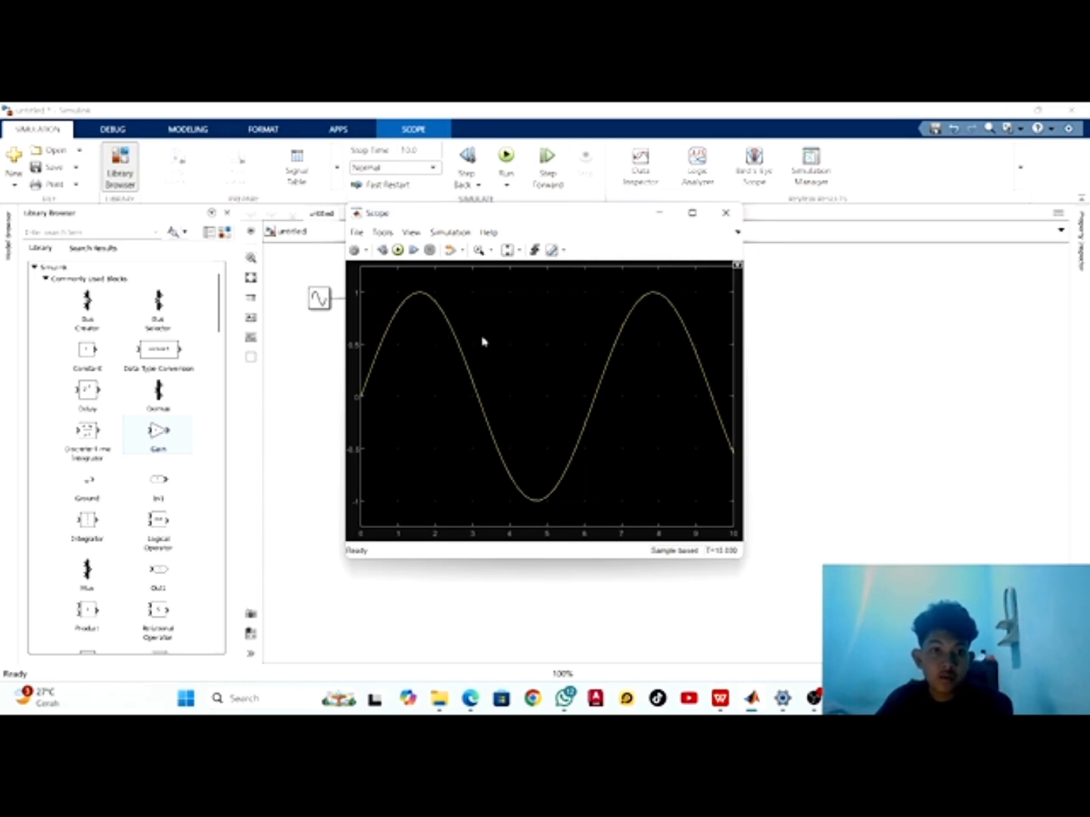
left_click(724, 214)
Set the Gain block's gain to 3
left_click(403, 299)
double_click(406, 298)
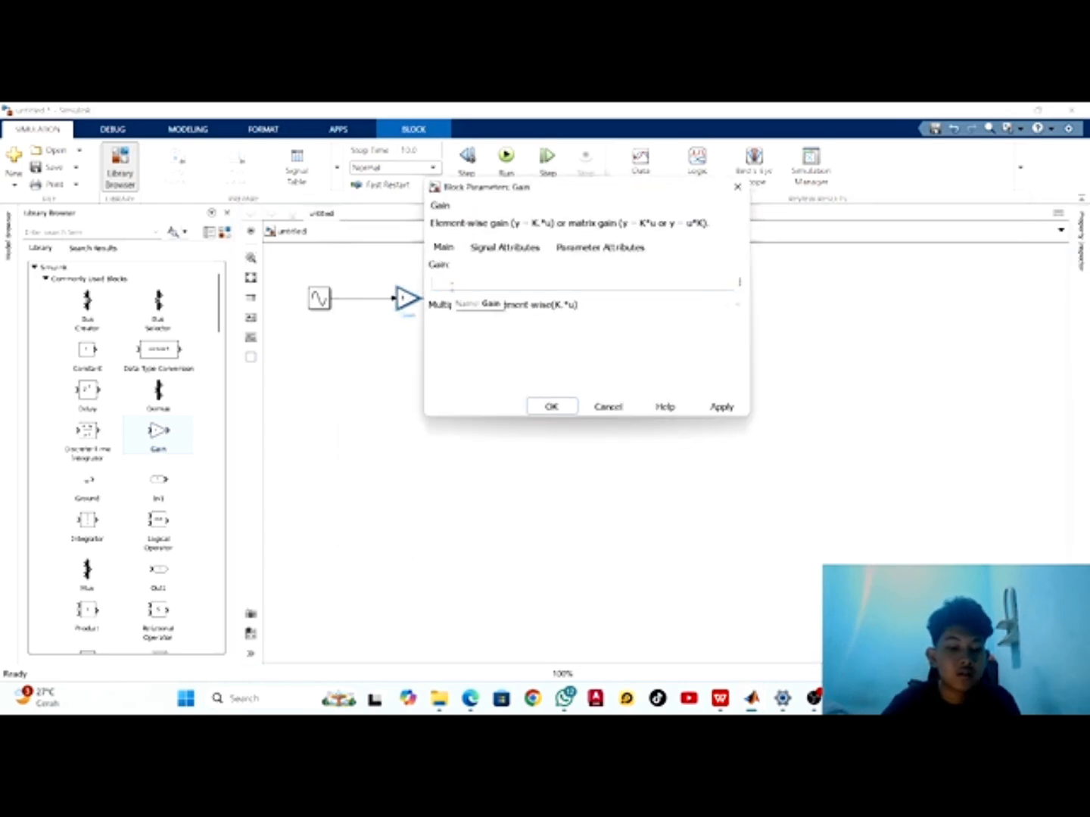
type("3")
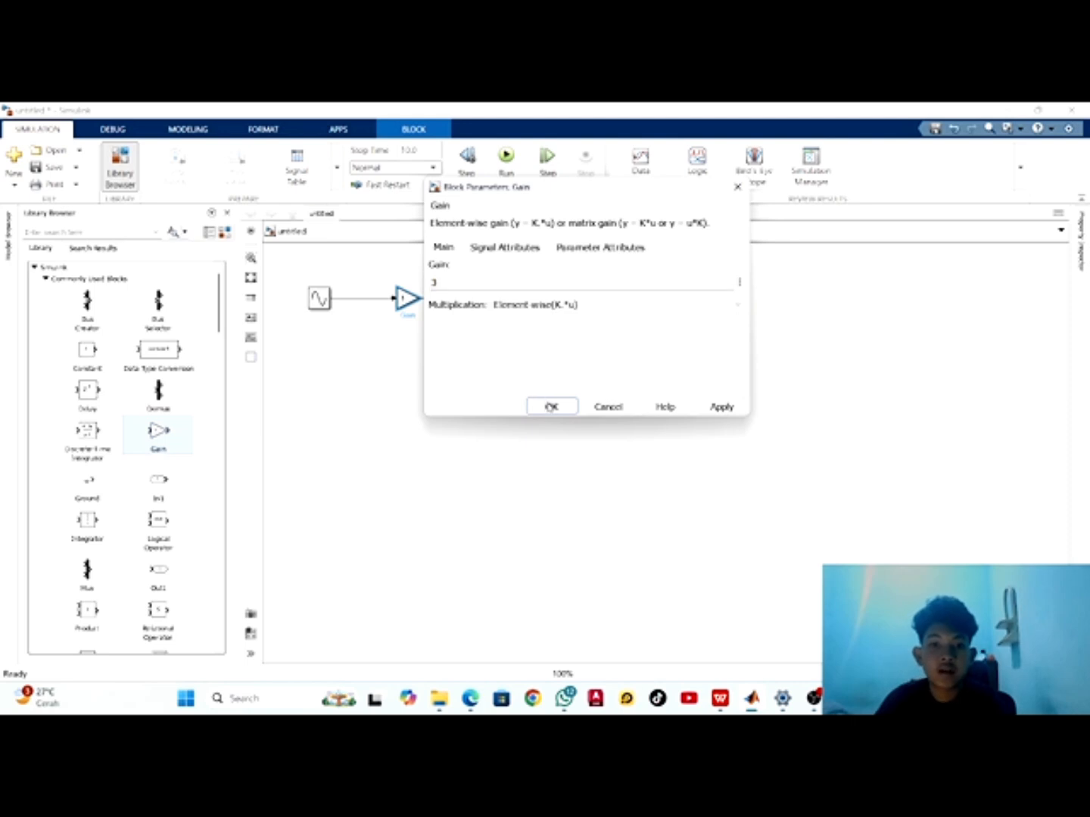
left_click(551, 407)
left_click(446, 369)
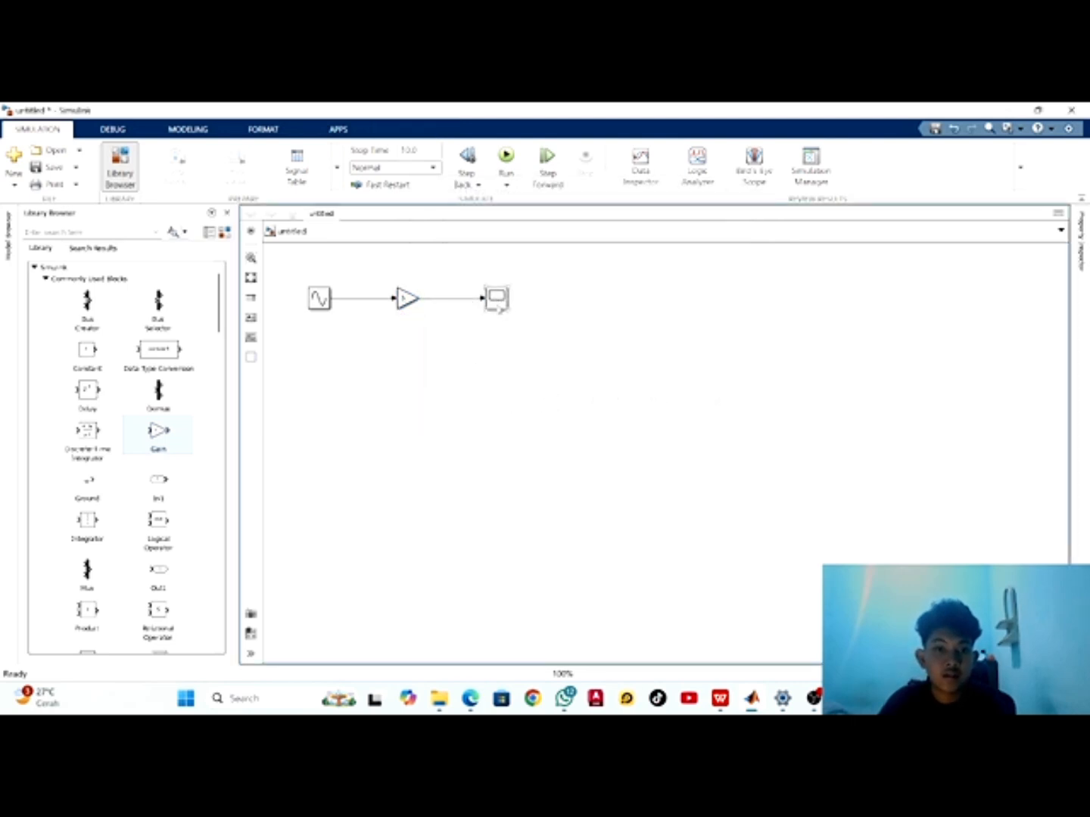
Check the Scope, rerun the simulation with the gain of 3, and view the updated waveform before closing the Scope
double_click(497, 301)
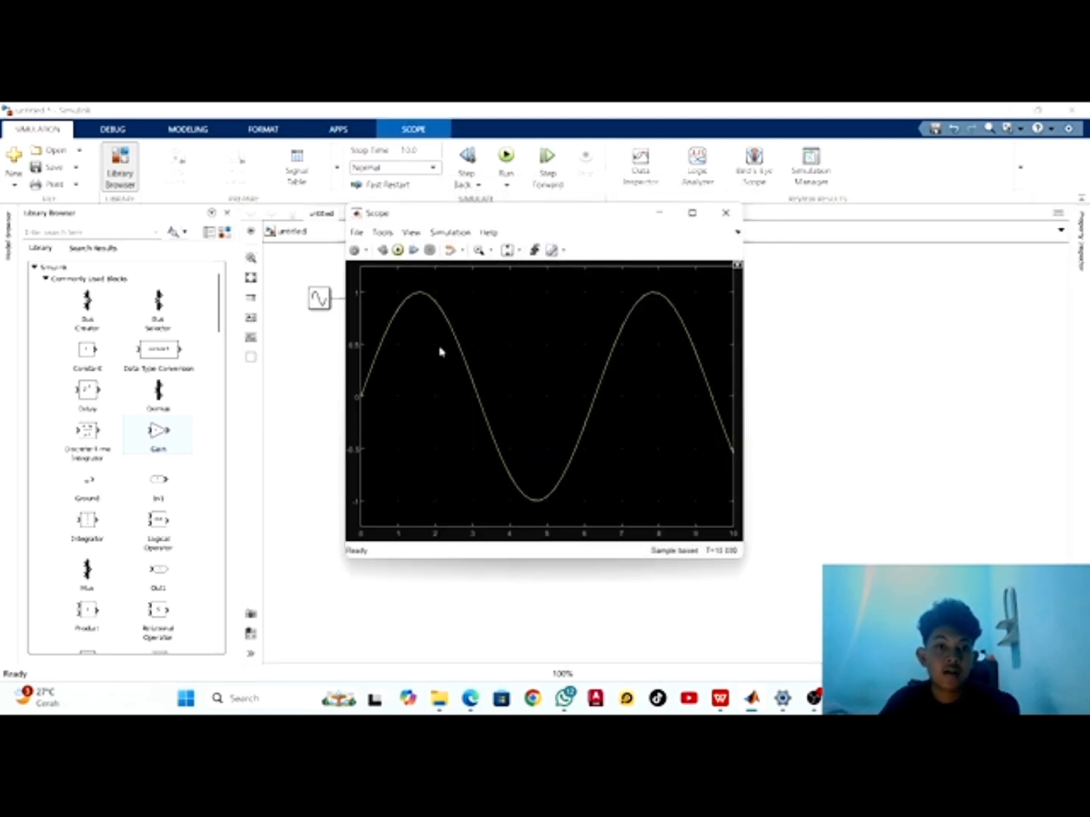
left_click(725, 212)
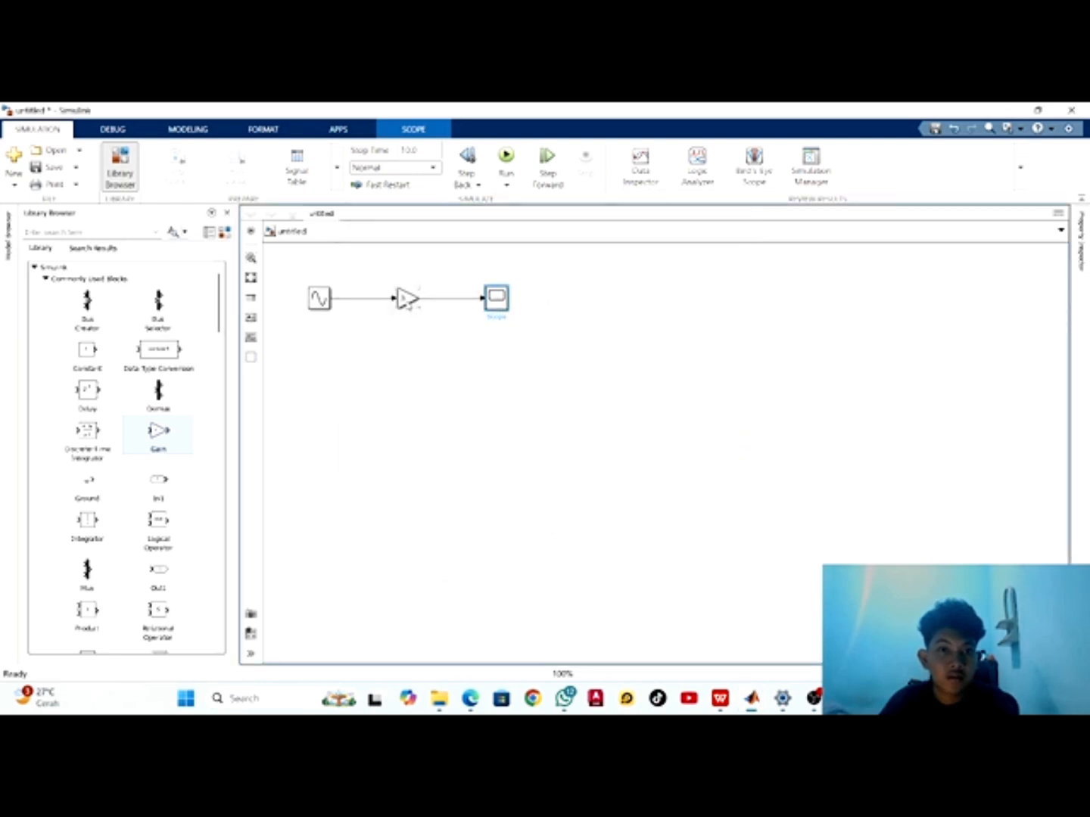
left_click(457, 267)
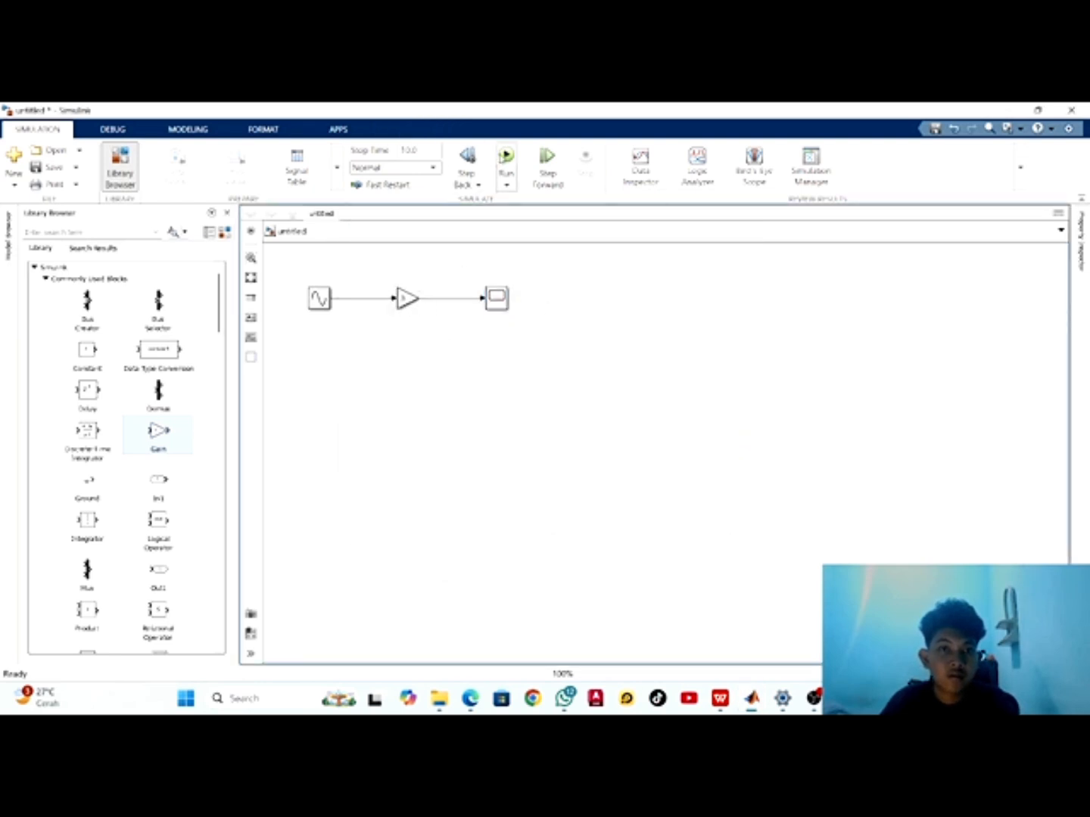
left_click(506, 158)
double_click(494, 297)
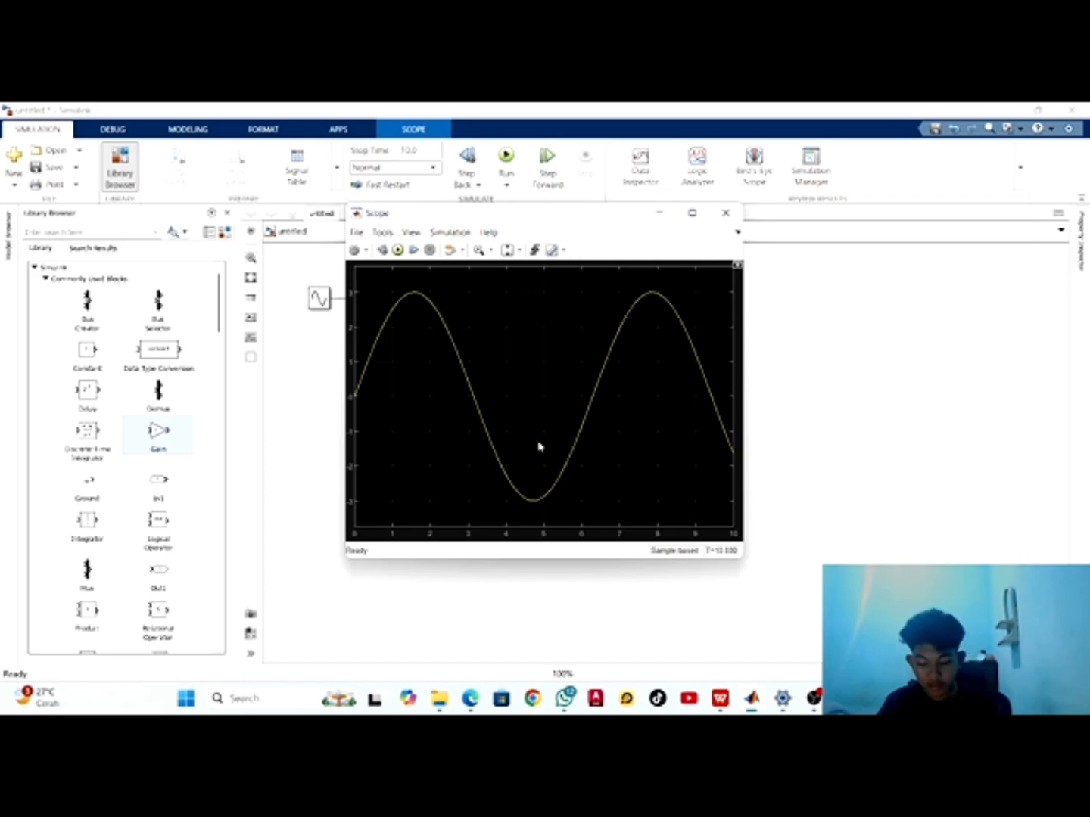
left_click(724, 213)
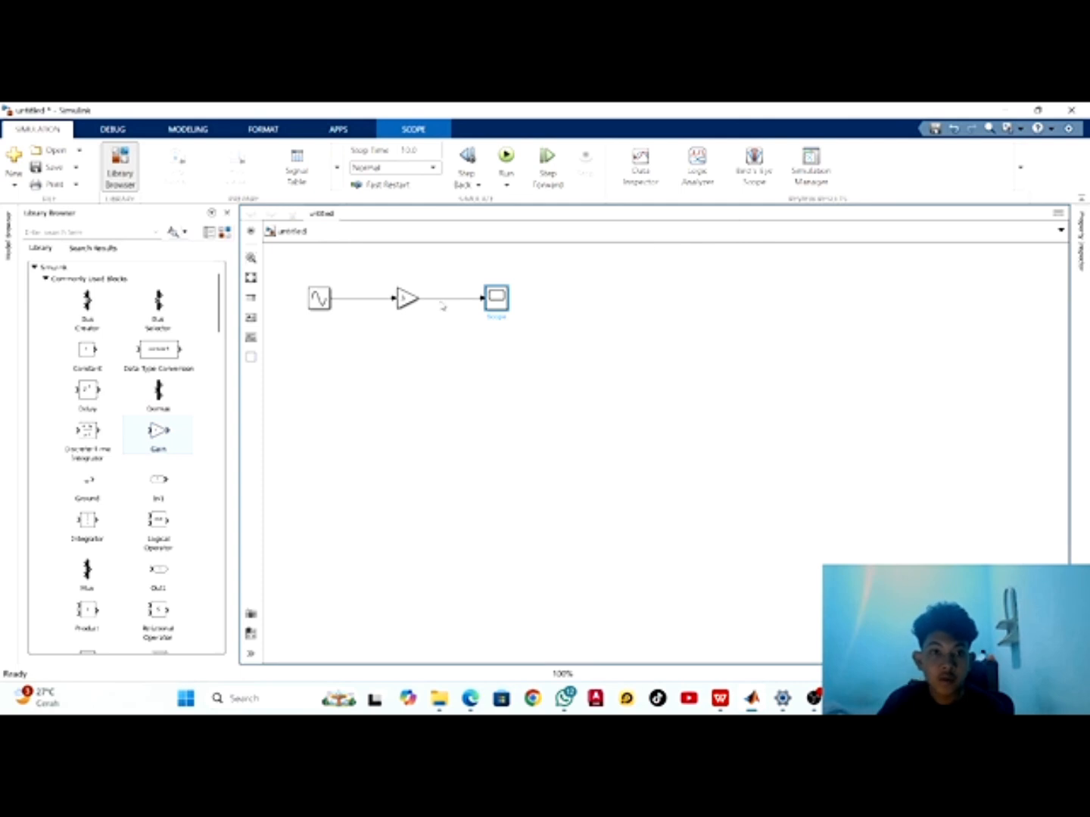
Set the Gain block's gain to 5
left_click(406, 301)
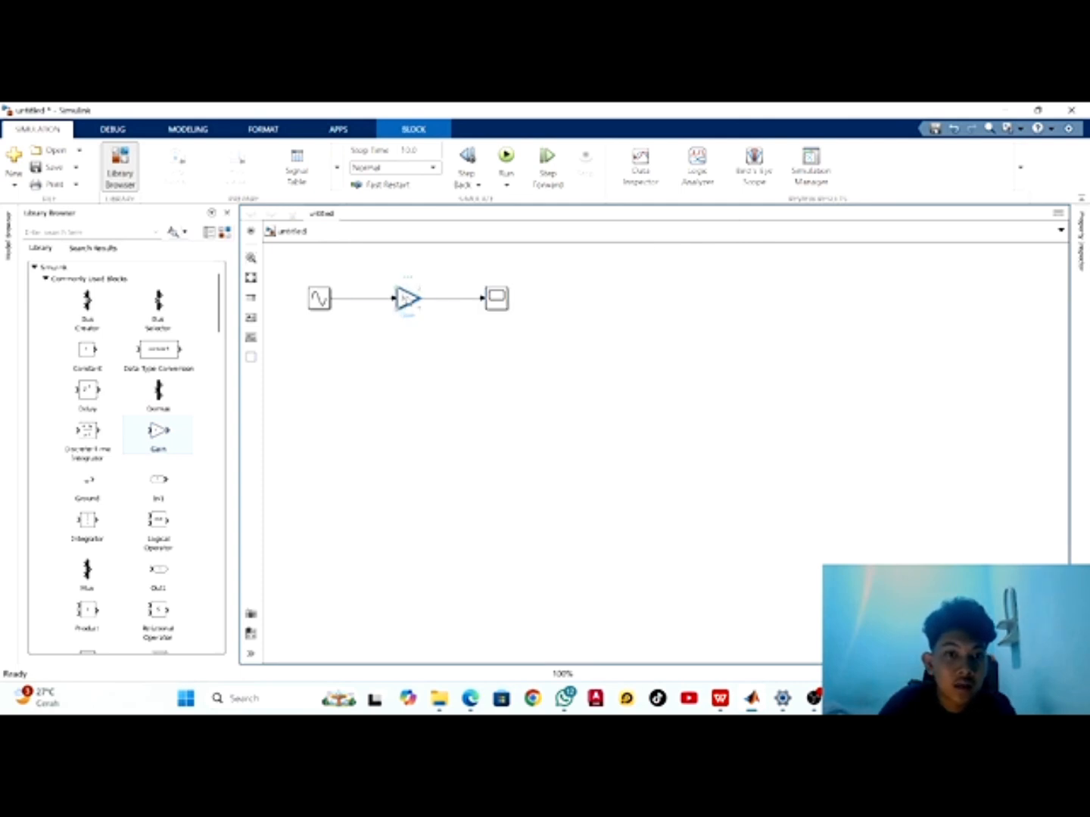
double_click(407, 299)
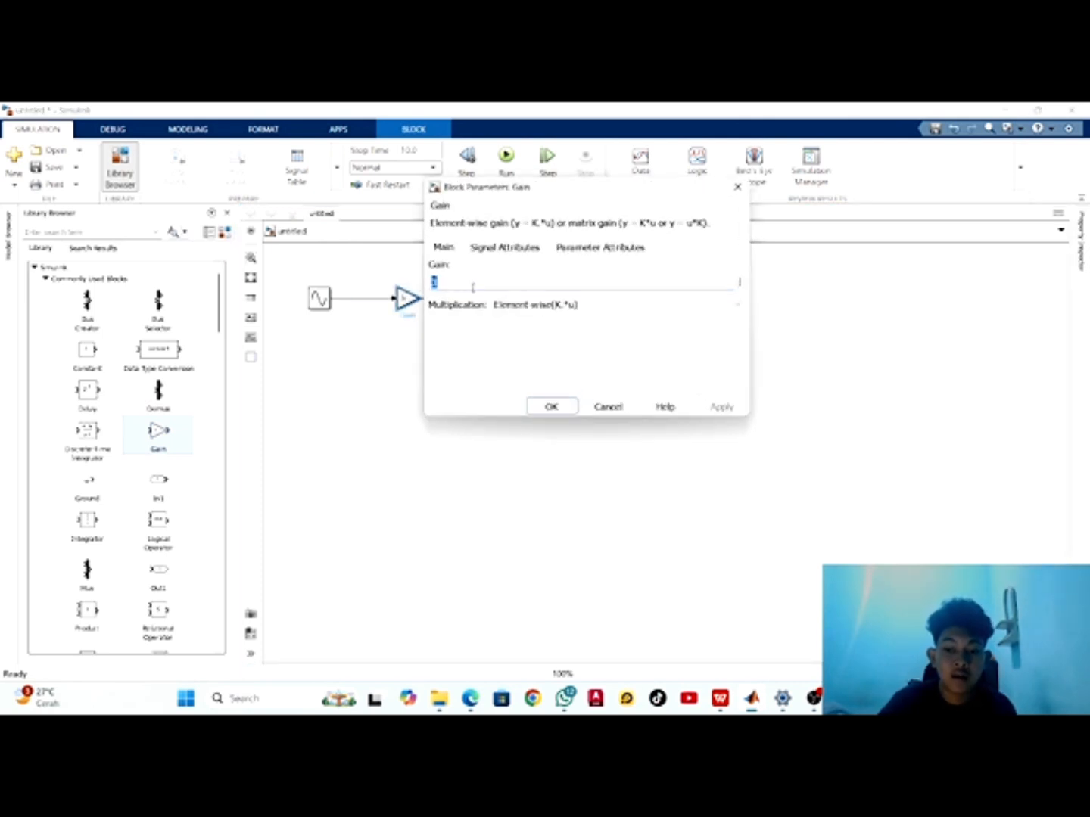
key("BackSpace")
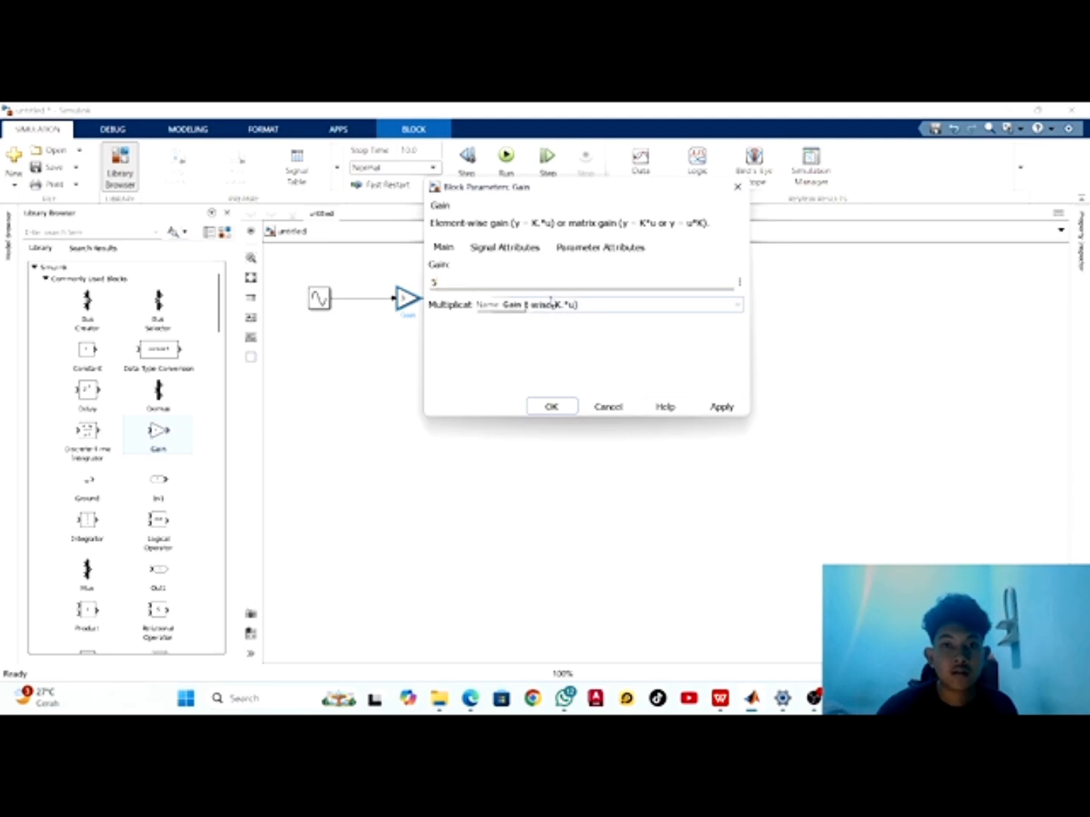
left_click(550, 405)
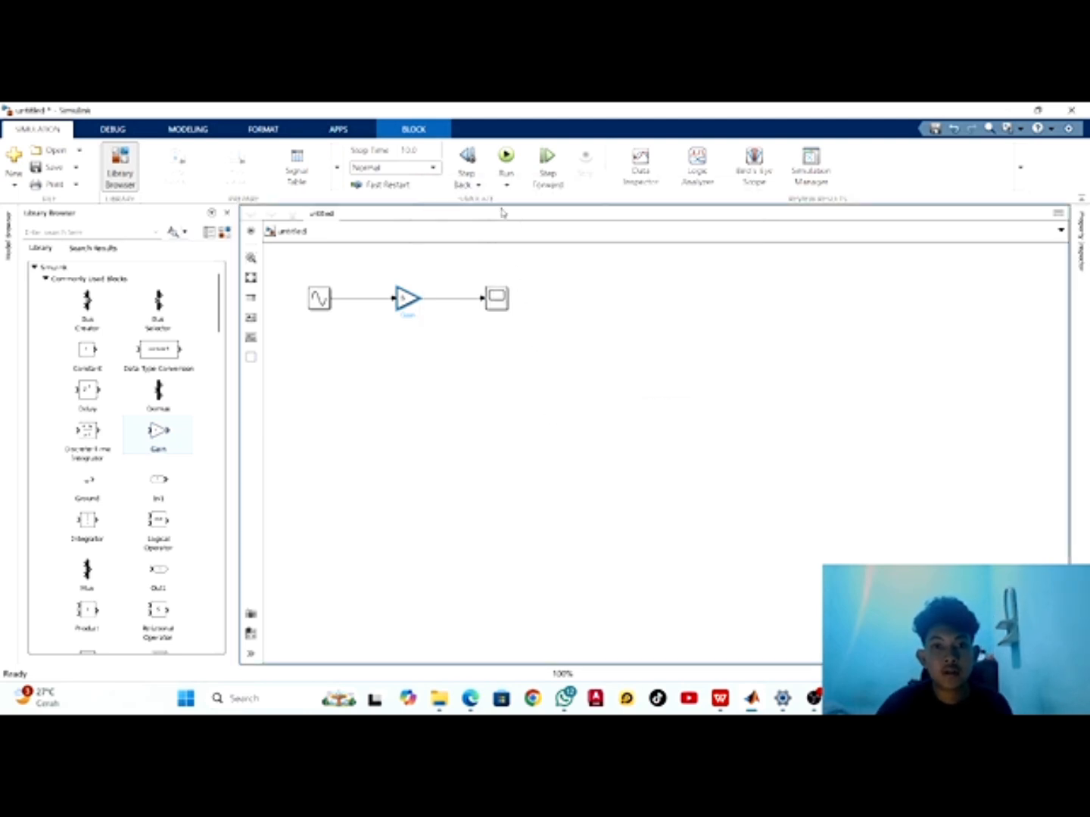
Run the simulation with the gain of 5 and view the waveform in the Scope, closing its window when done
left_click(507, 160)
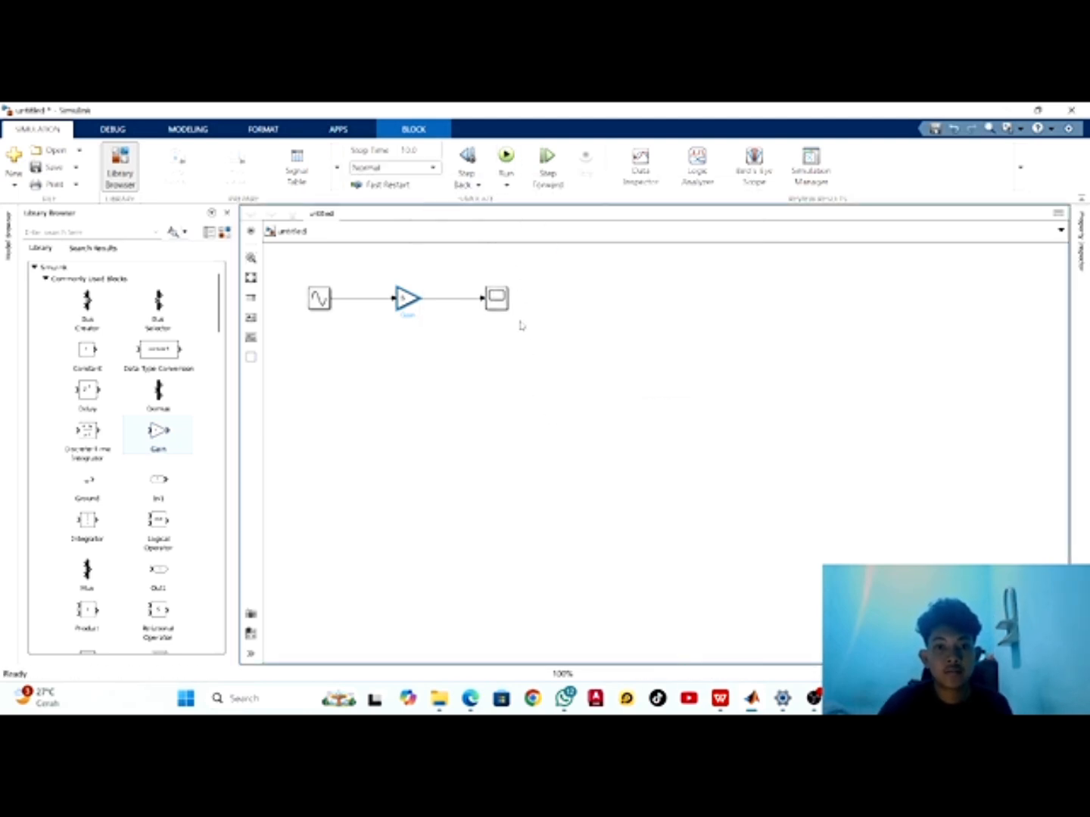
double_click(496, 298)
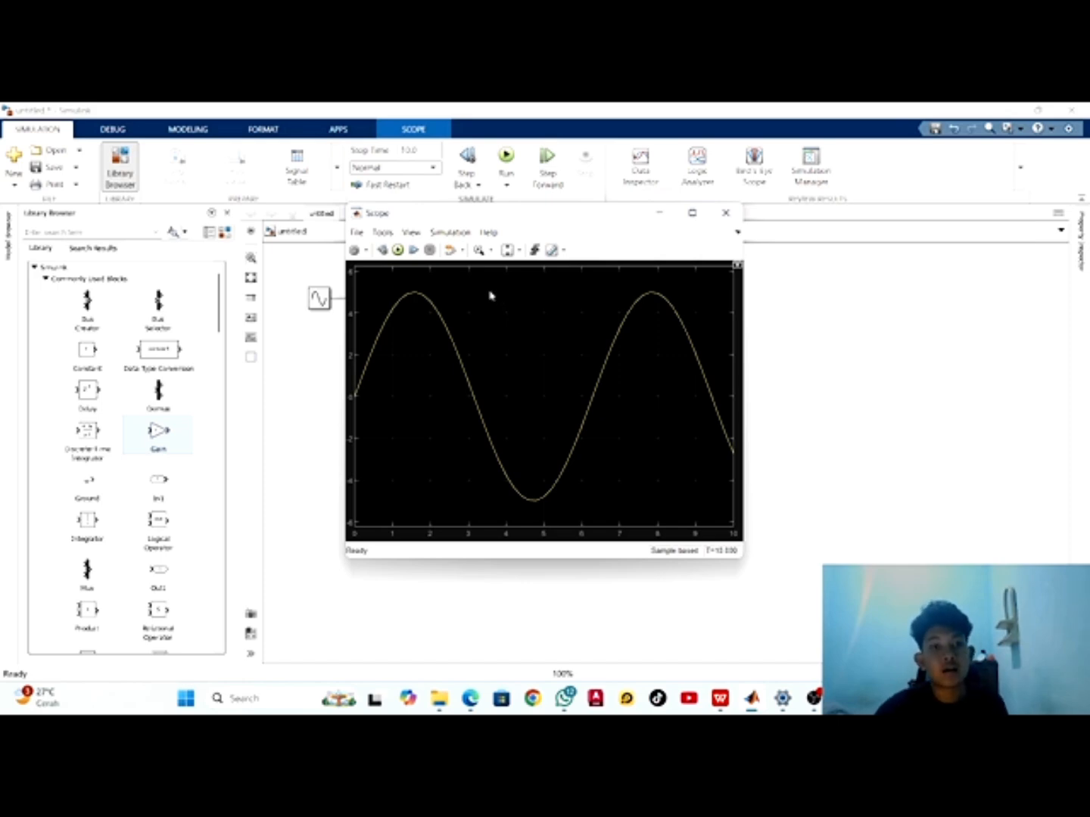
left_click(726, 215)
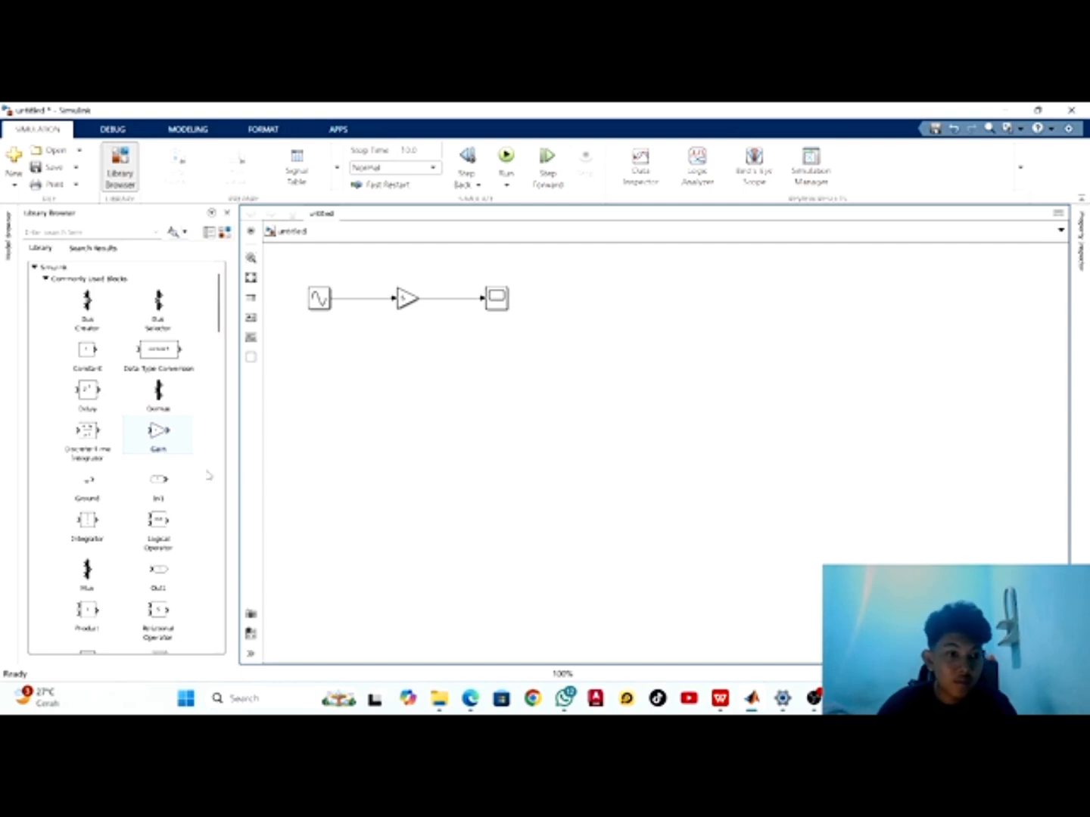
Add a Mux block from the Commonly Used Blocks library just below the line between the Gain and Scope blocks
left_click_drag(86, 574, 441, 338)
left_click(485, 417)
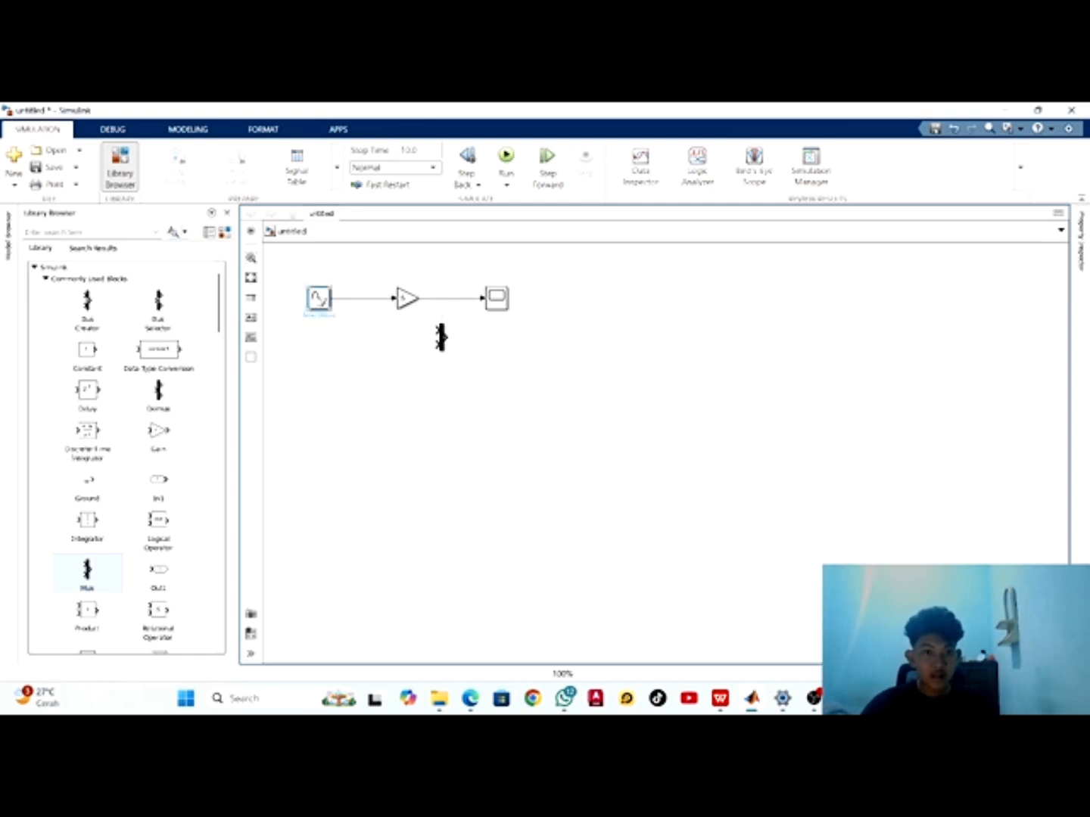
left_click(324, 307)
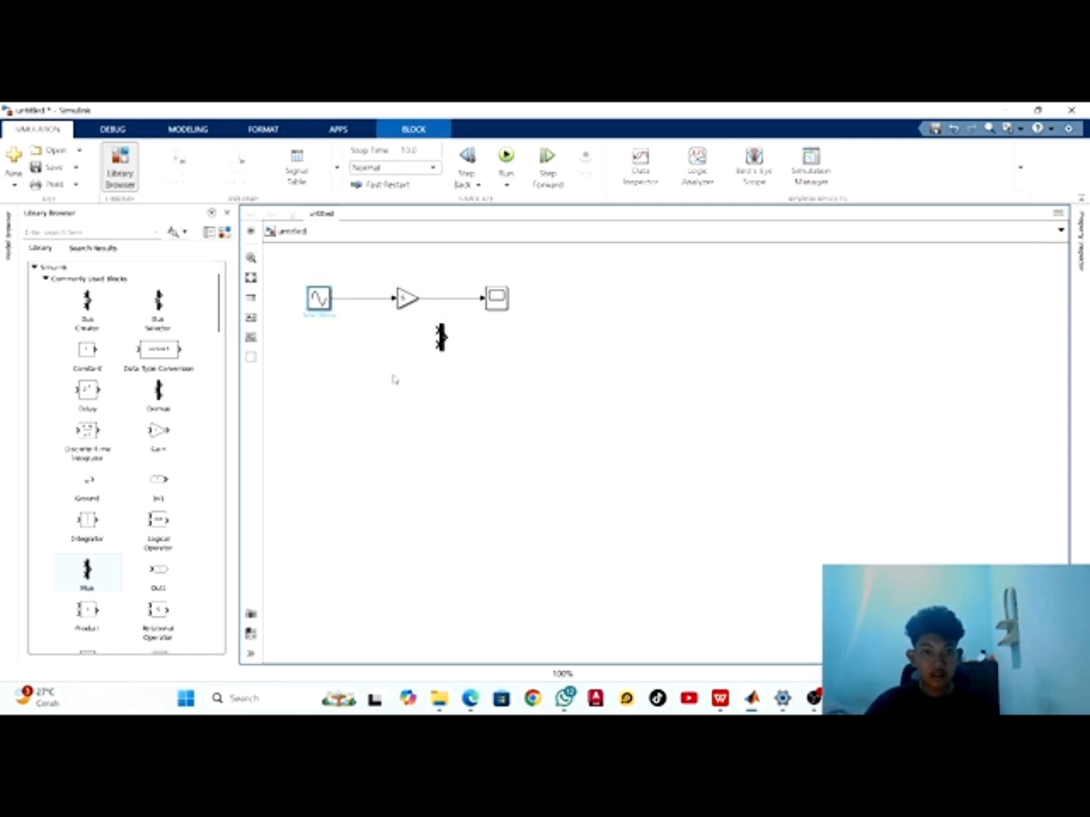
left_click(424, 363)
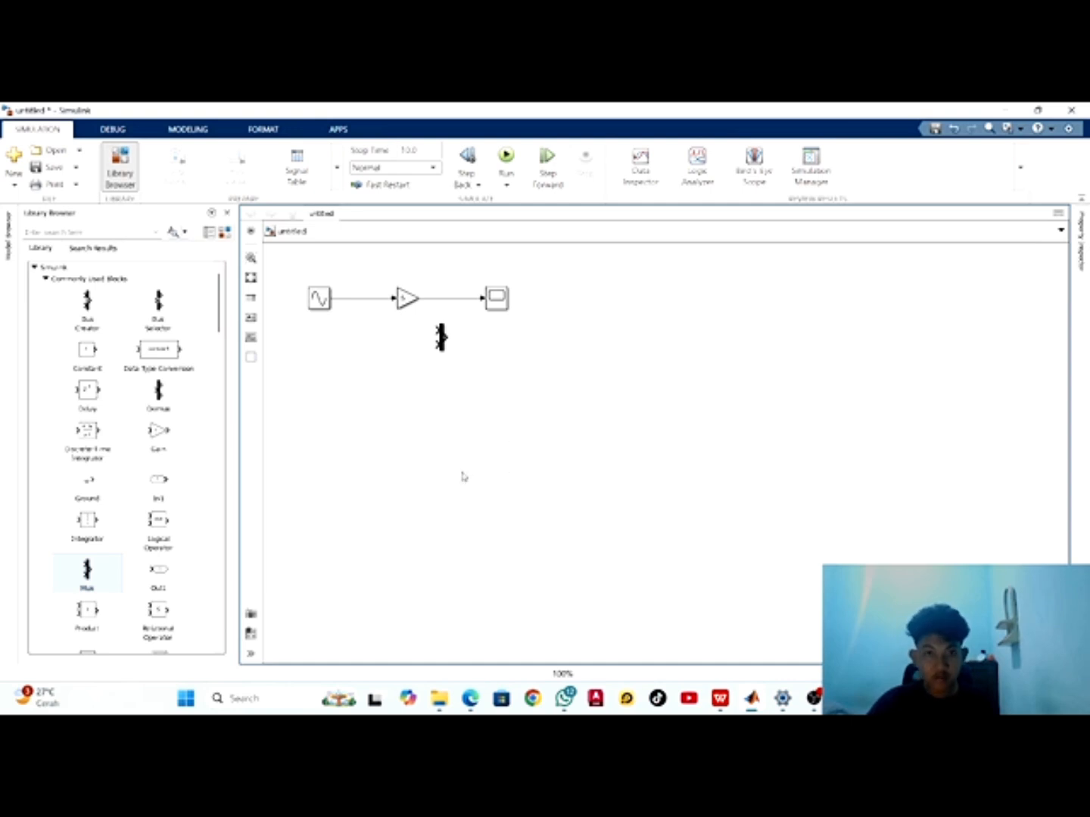
Delete the line between the Gain and Scope blocks and connect the Gain output to the Mux's upper input
left_click(457, 300)
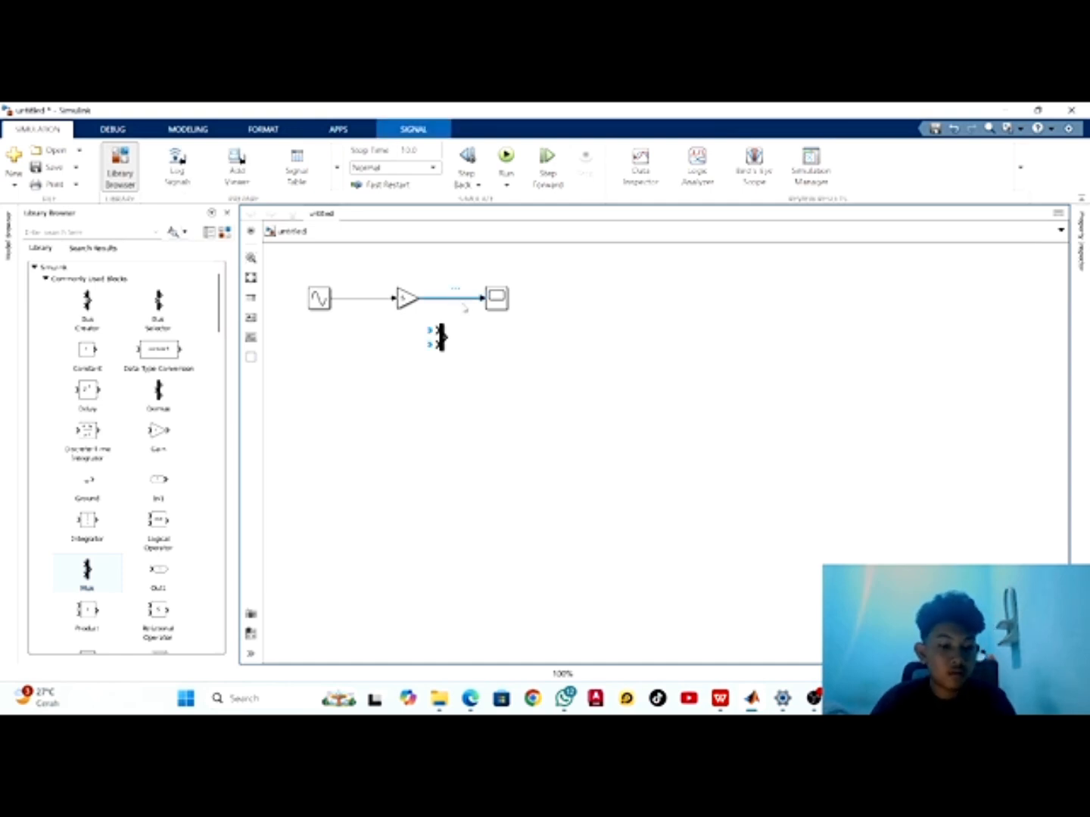
key("Delete")
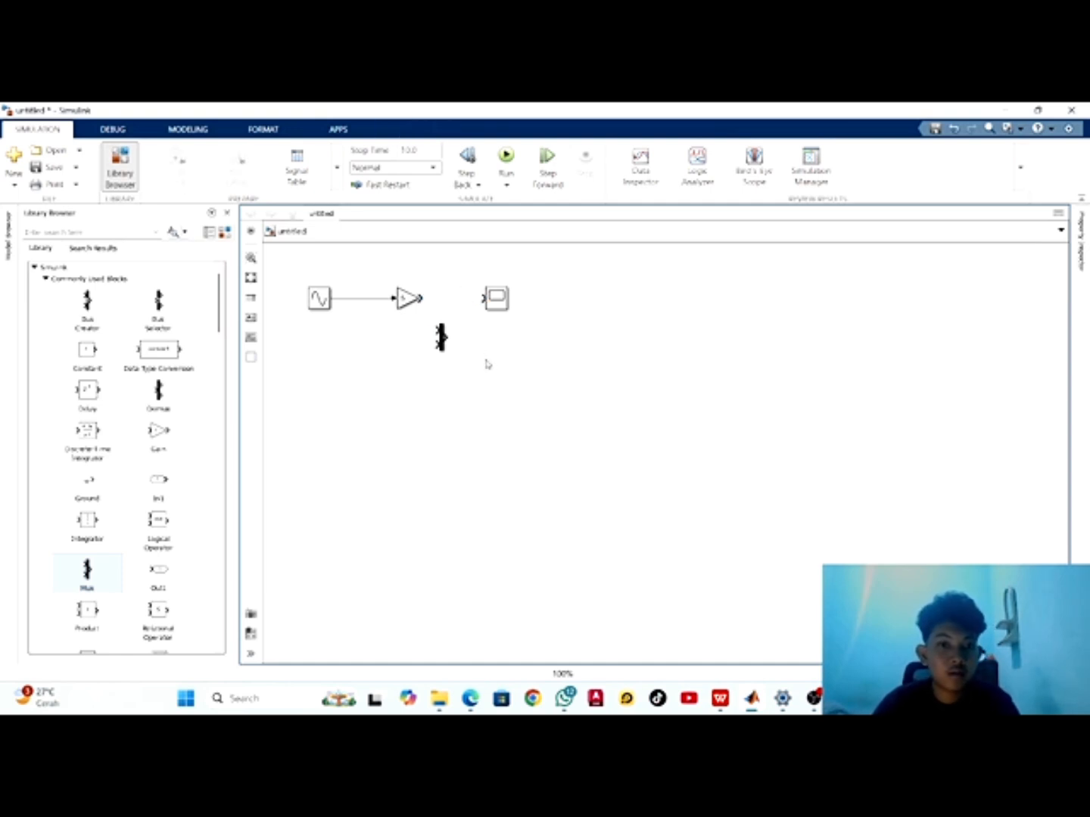
left_click_drag(420, 298, 436, 330)
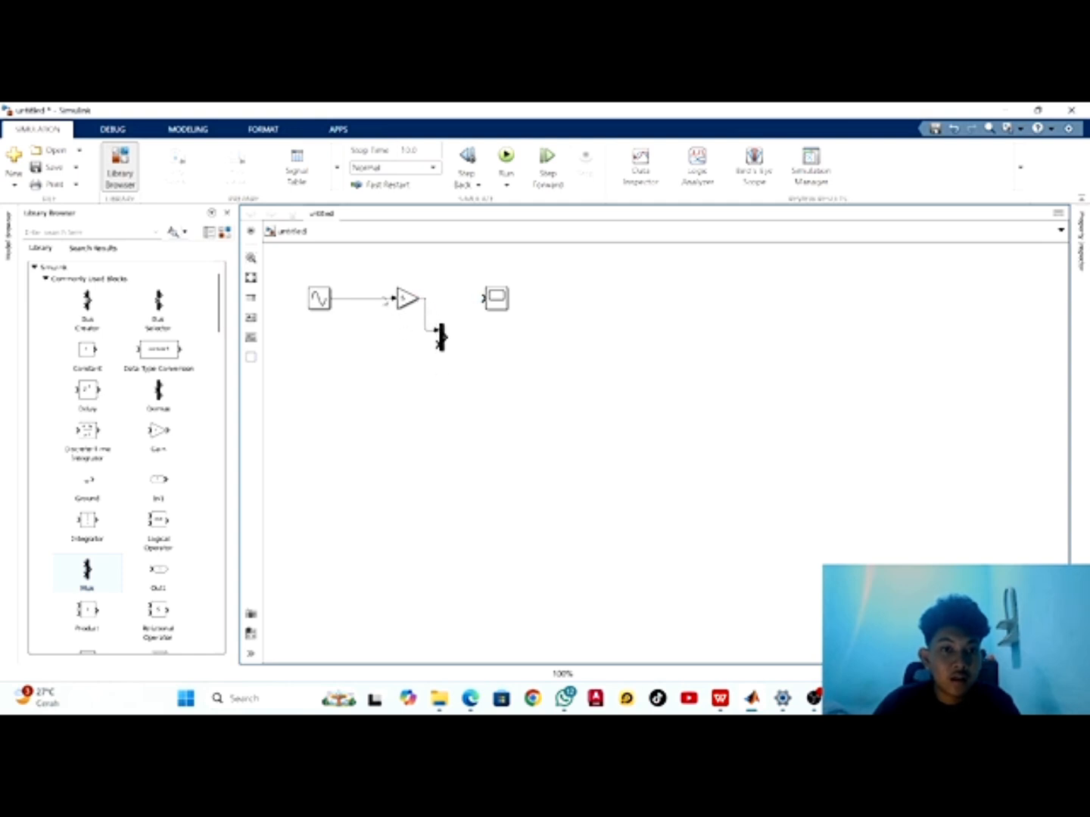
right_click(387, 300)
left_click(368, 314)
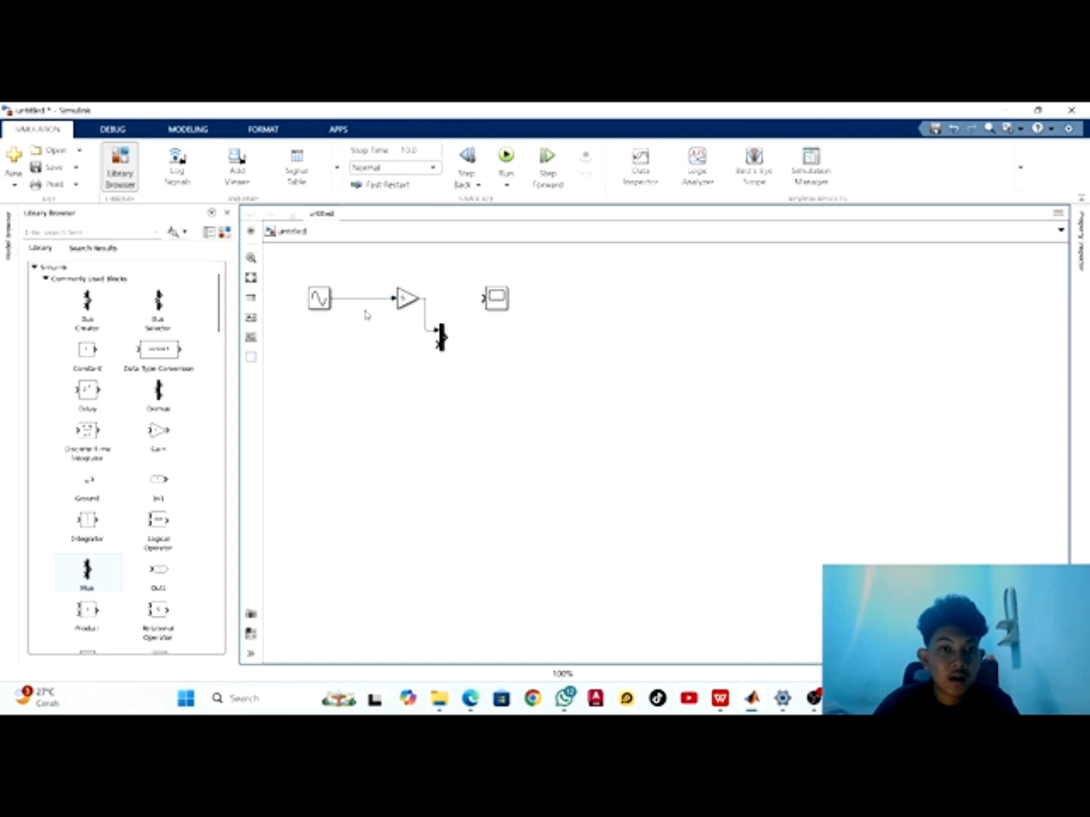
right_click(378, 302)
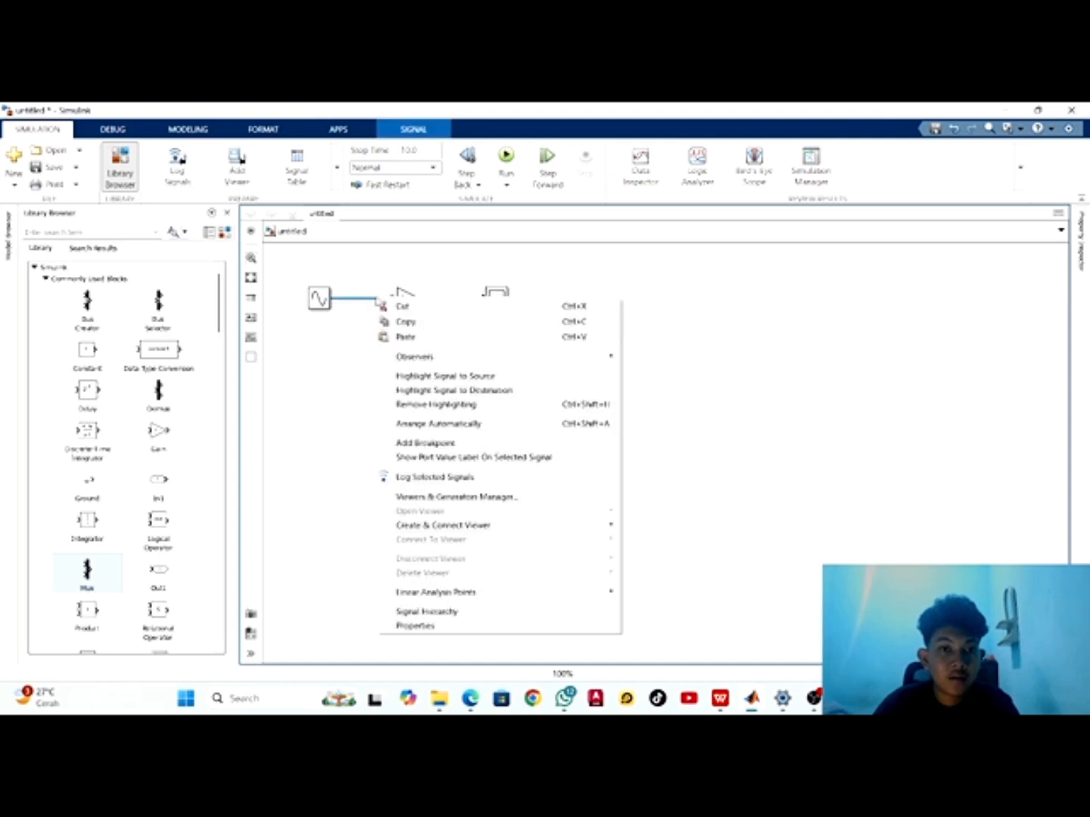
left_click(364, 315)
left_click(377, 300)
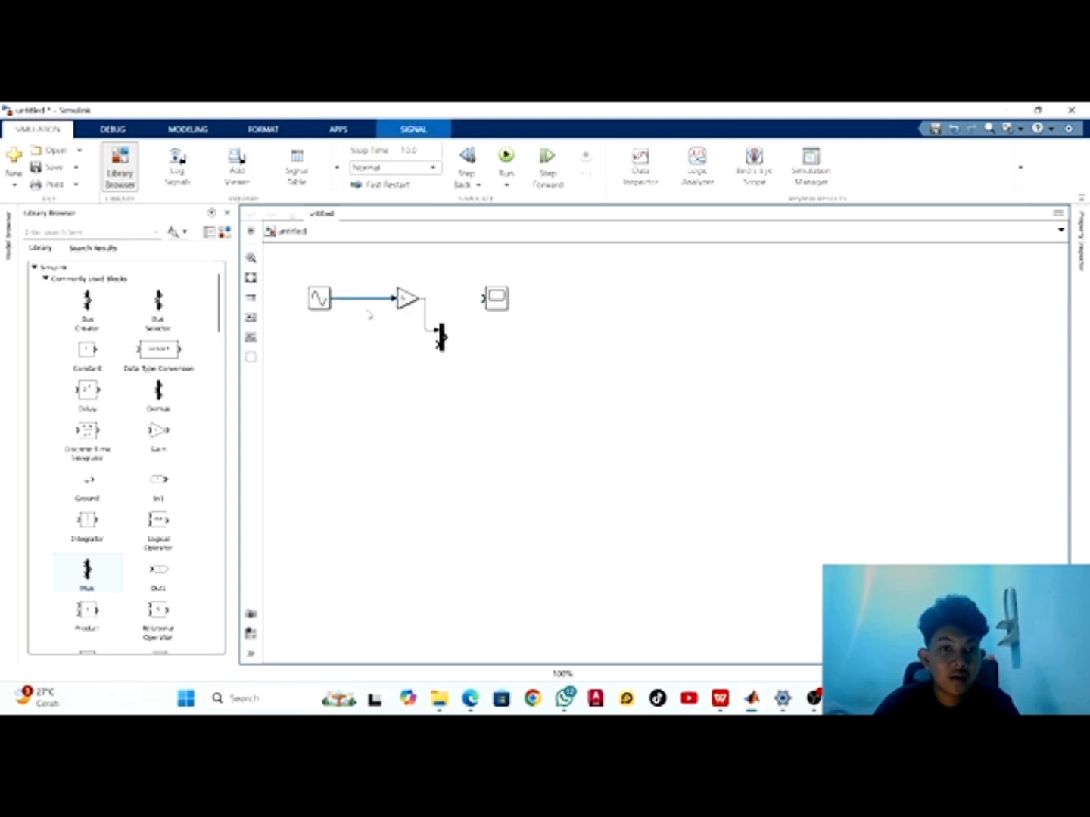
mouse_move(365, 301)
left_mouse_down()
mouse_move(365, 324)
mouse_move(367, 304)
left_mouse_up()
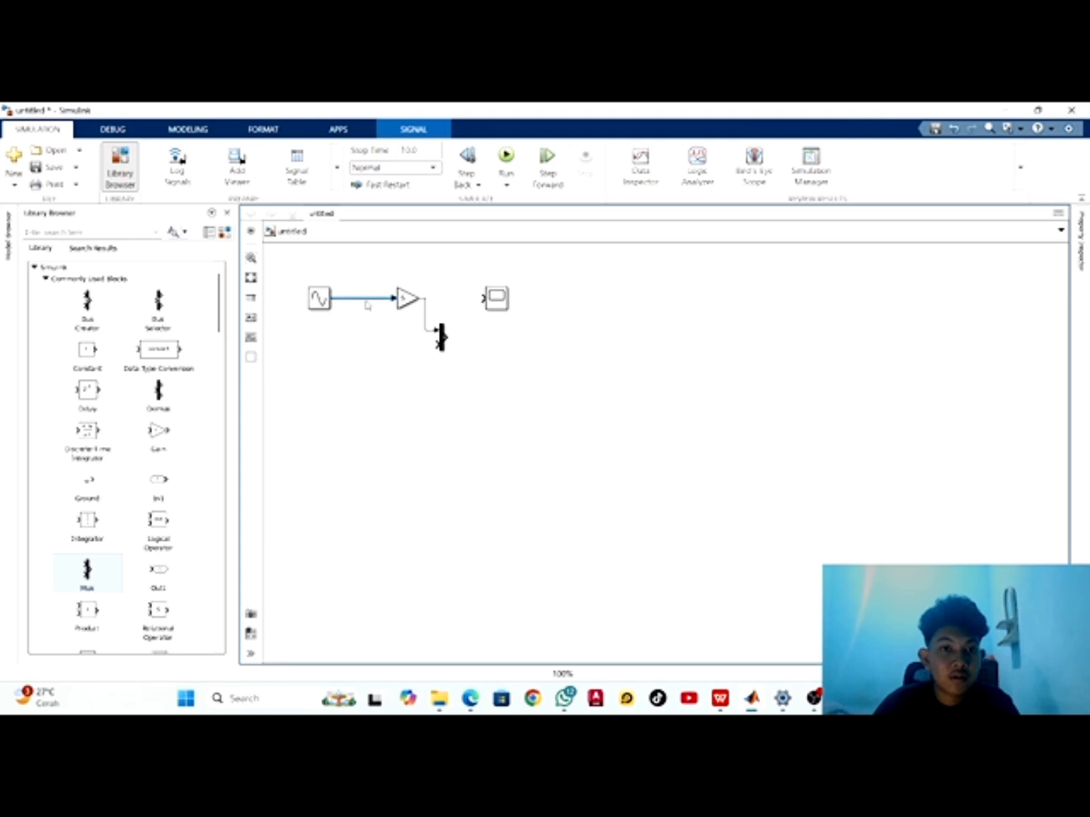
left_click(370, 351)
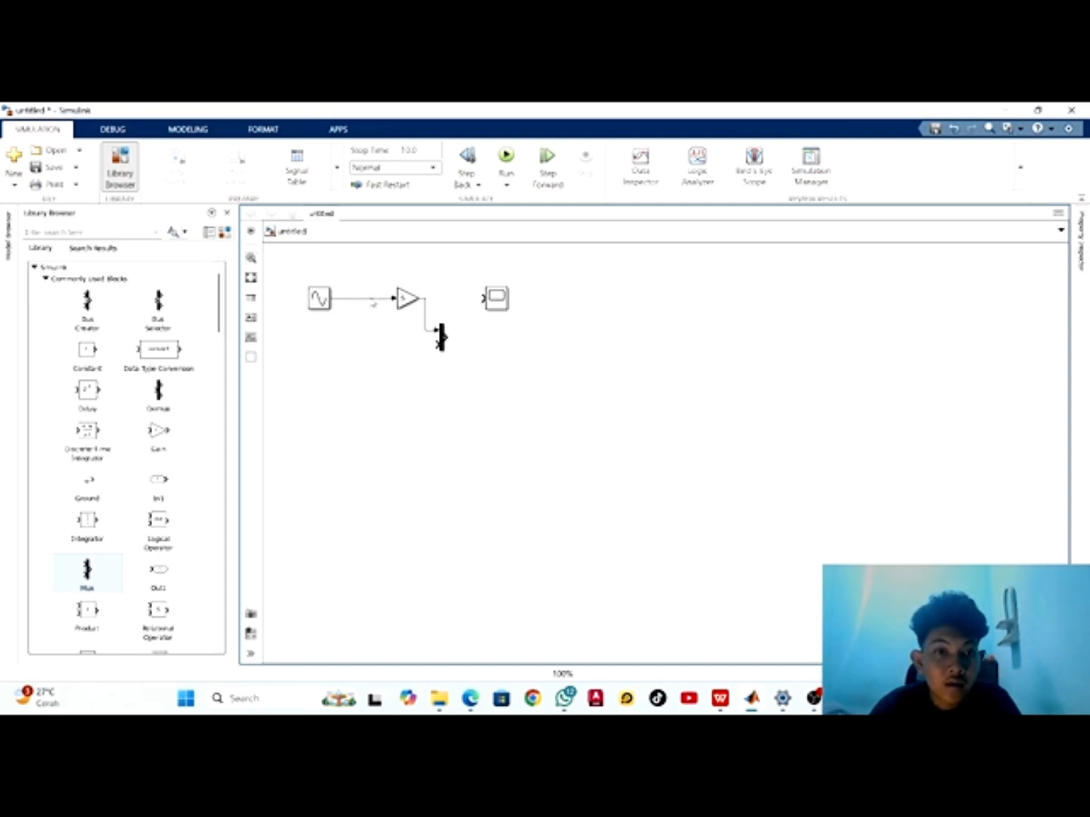
Branch the Sine Wave signal line into the Mux's lower input and connect the Mux output to the Scope
left_click_drag(375, 301, 440, 346)
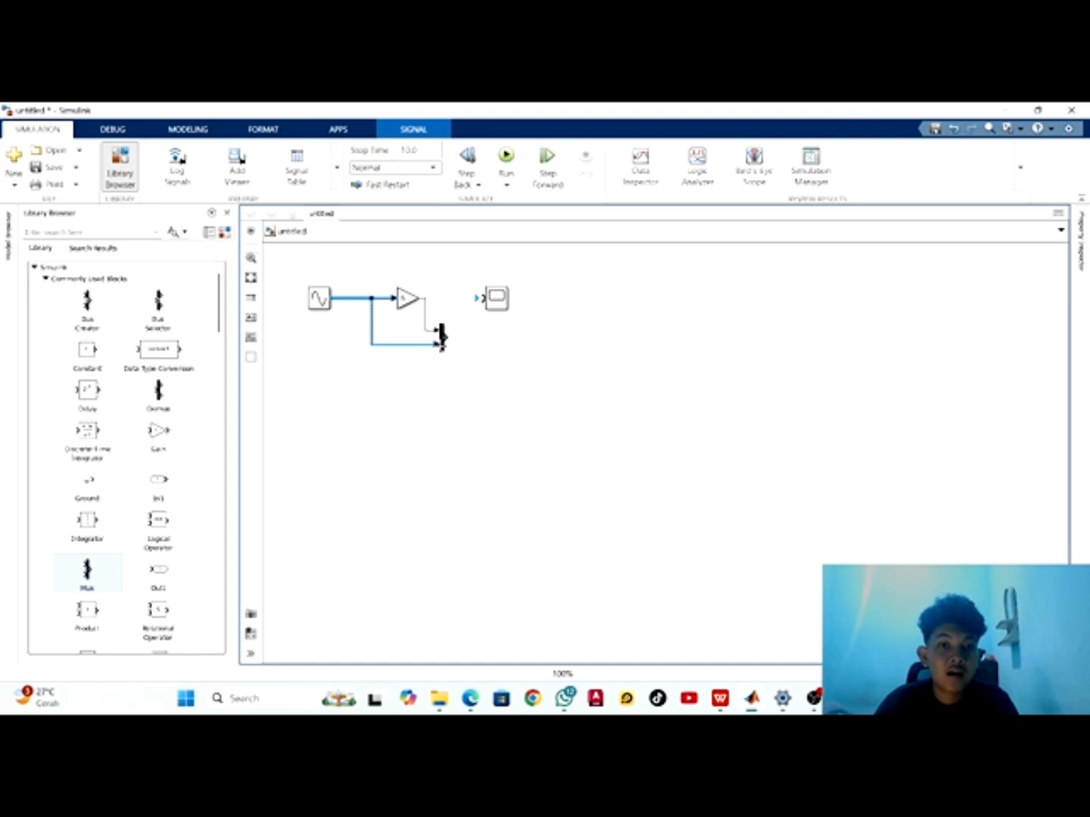
left_click(475, 387)
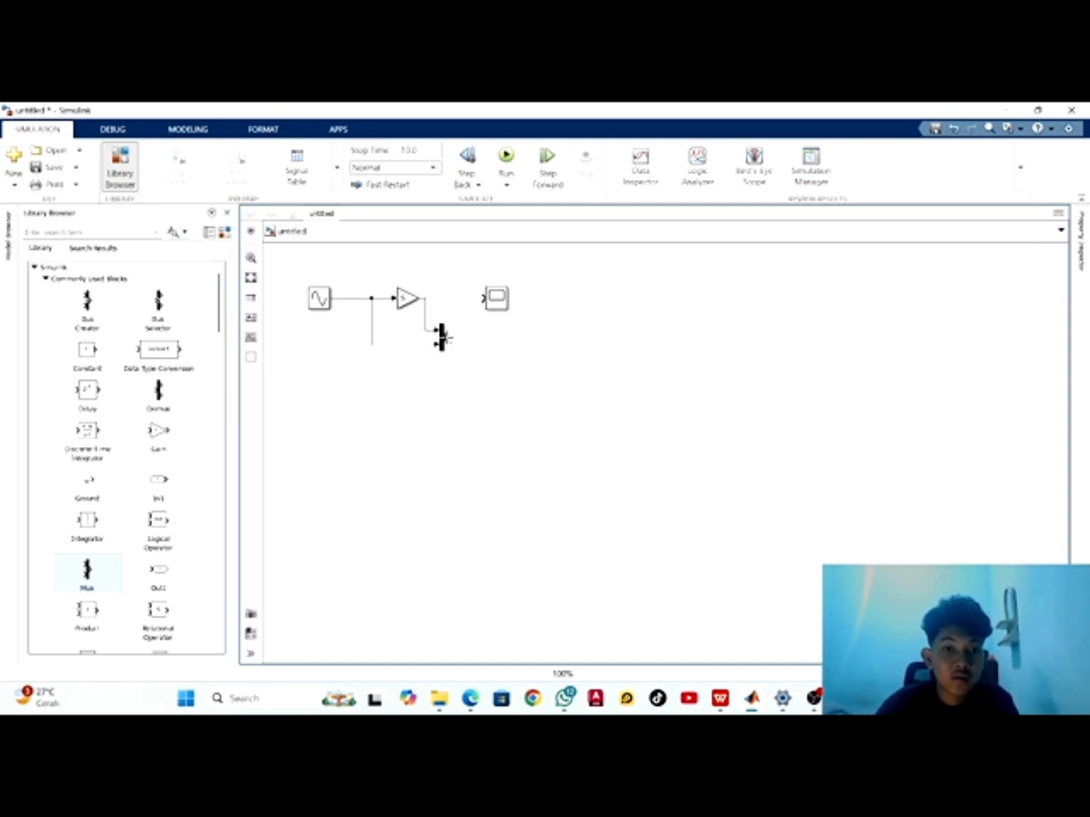
left_click_drag(446, 340, 483, 299)
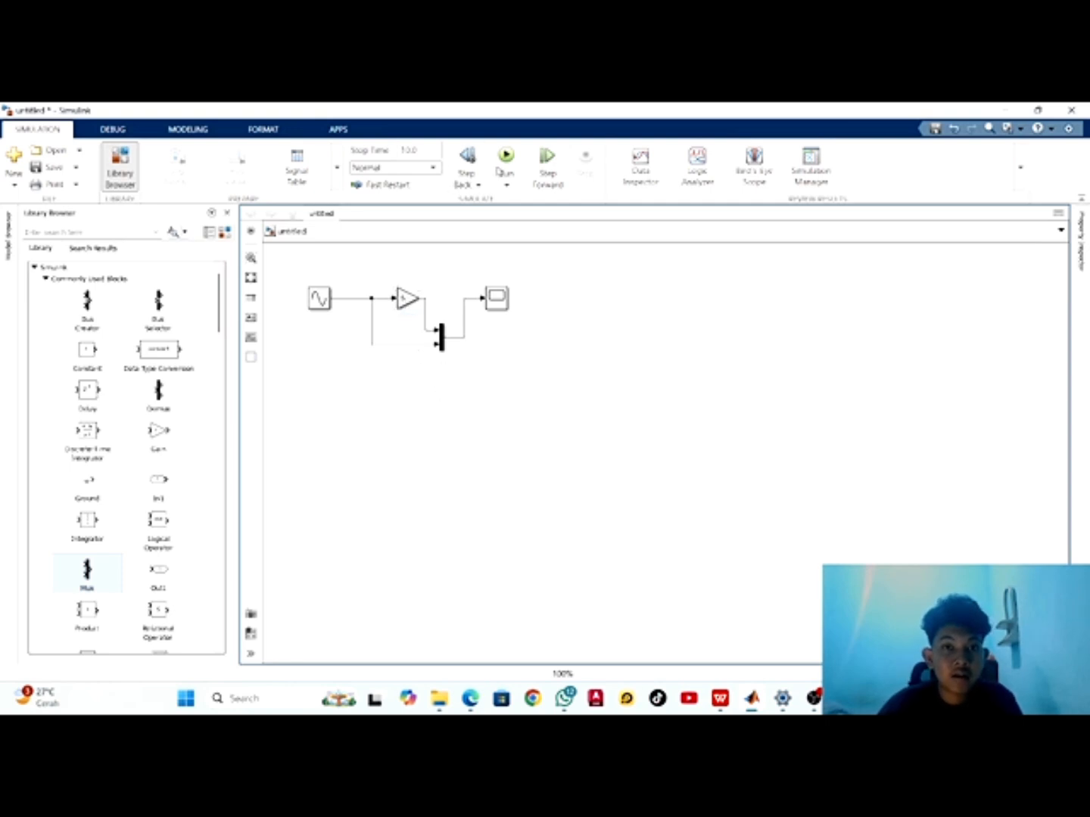
Run the simulation and compare the original and amplified sine waves in the Scope, closing its window when done
left_click(505, 158)
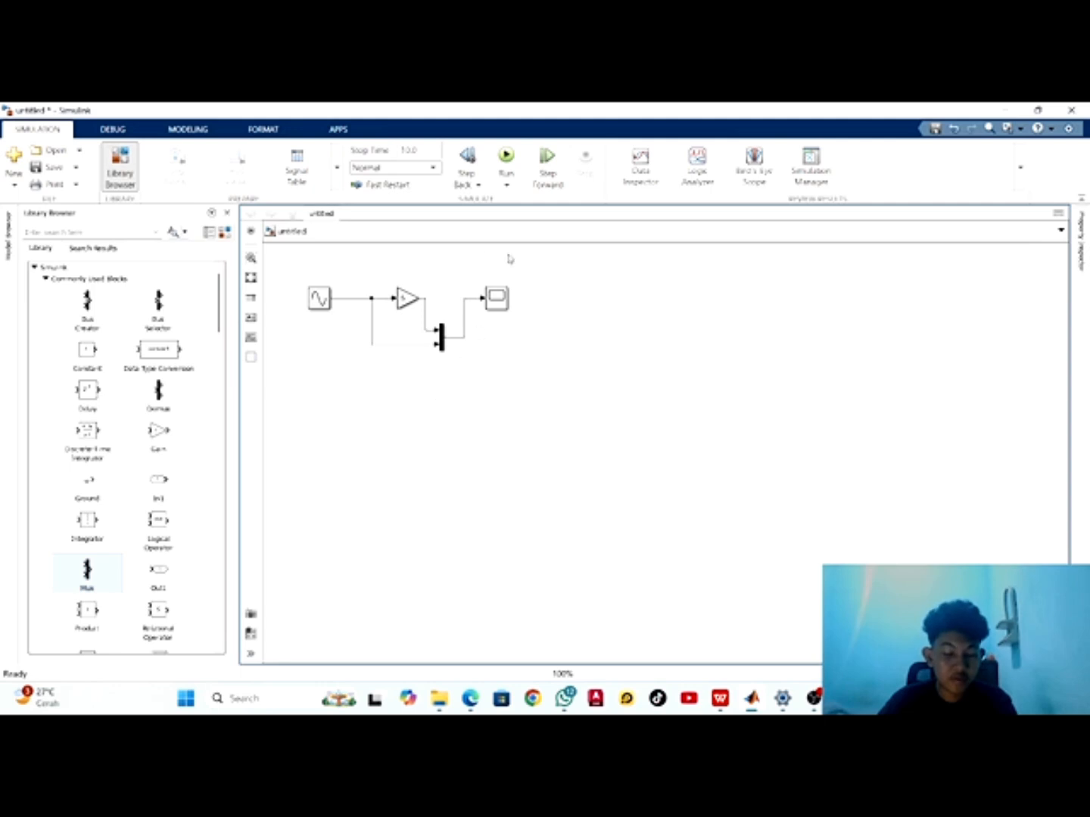
double_click(497, 300)
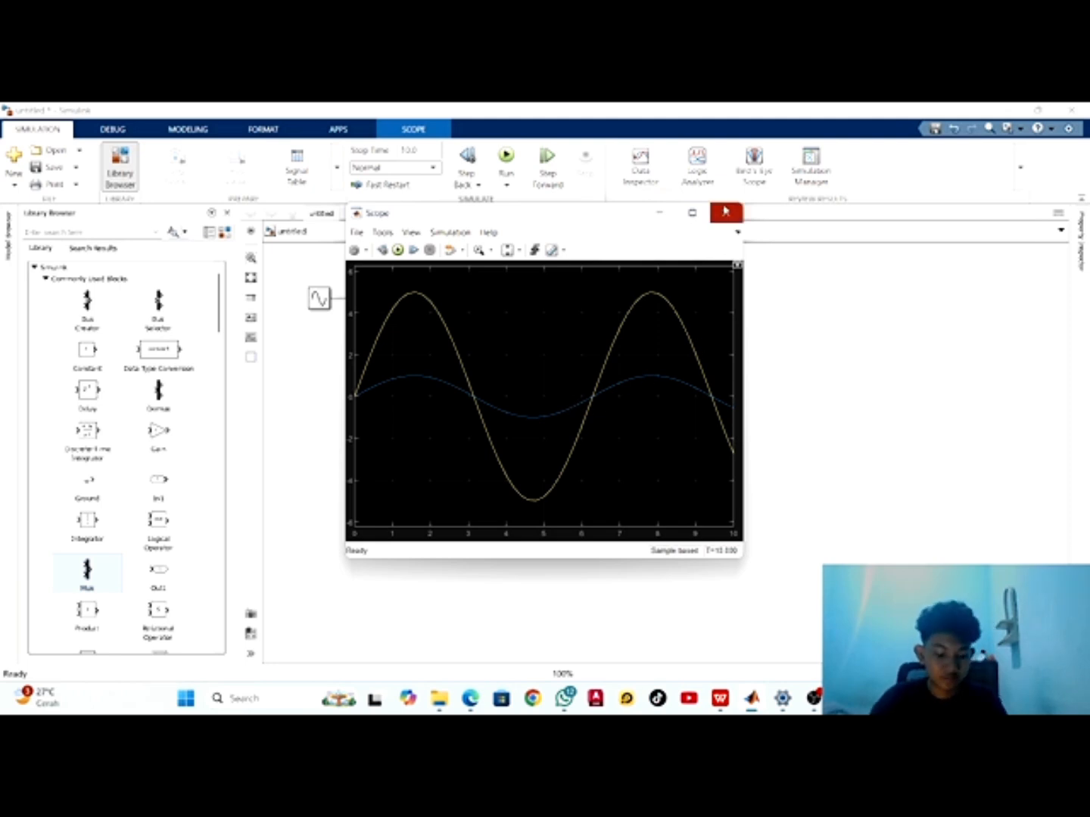
left_click(725, 212)
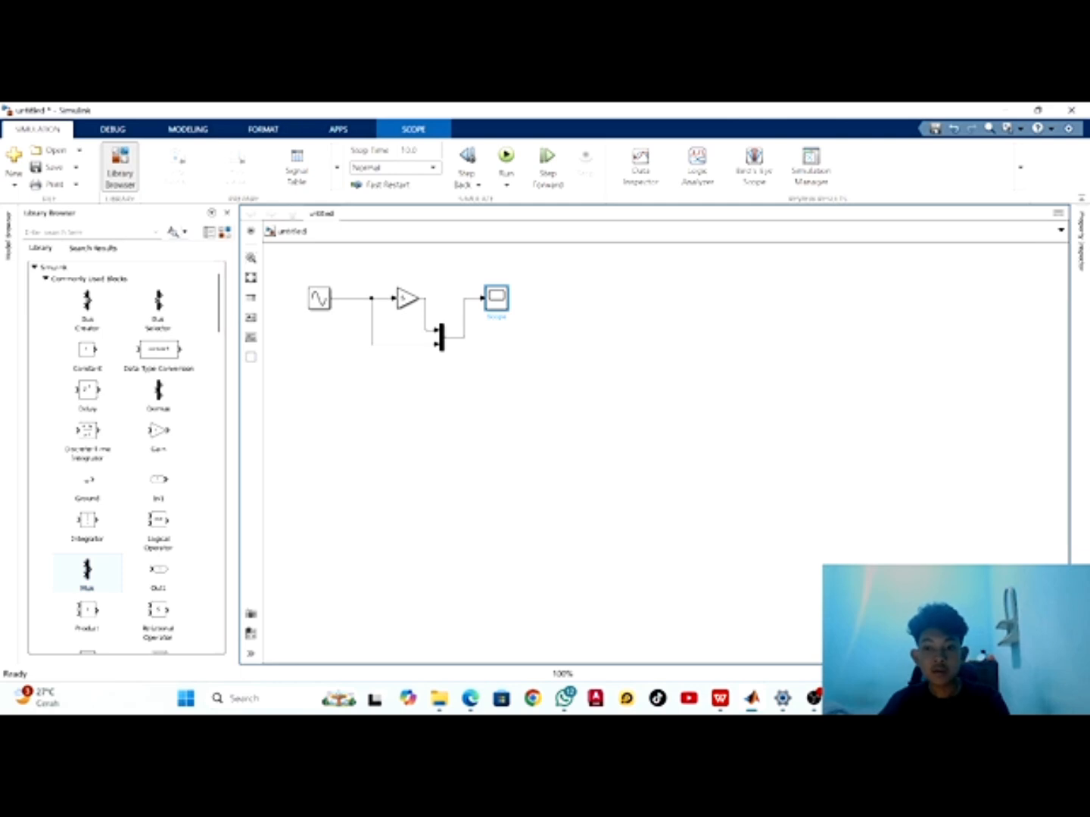
Switch to the untitled1 model window and select its Step block, followed by its Ramp block
mouse_move(751, 699)
left_click(719, 613)
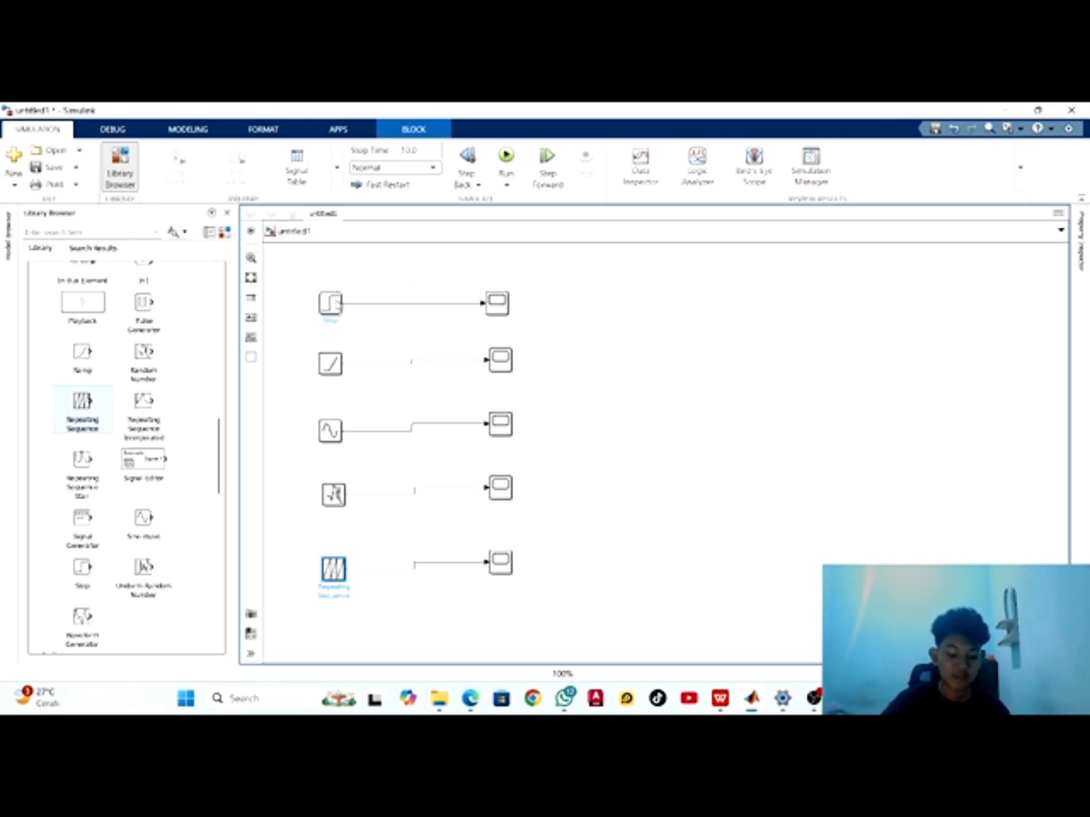
left_click(341, 303)
left_click(339, 370)
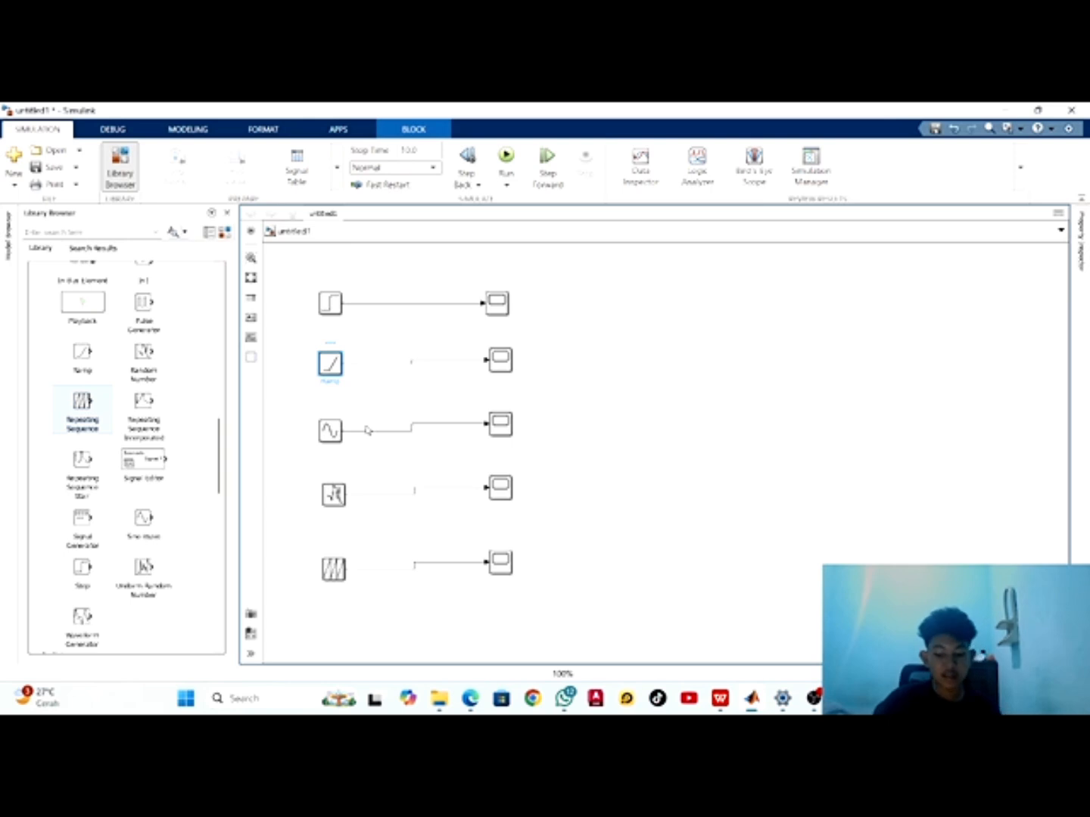
Select the Sine Wave, Random Number and Repeating Sequence blocks one after another, ending with nothing selected
left_click(333, 434)
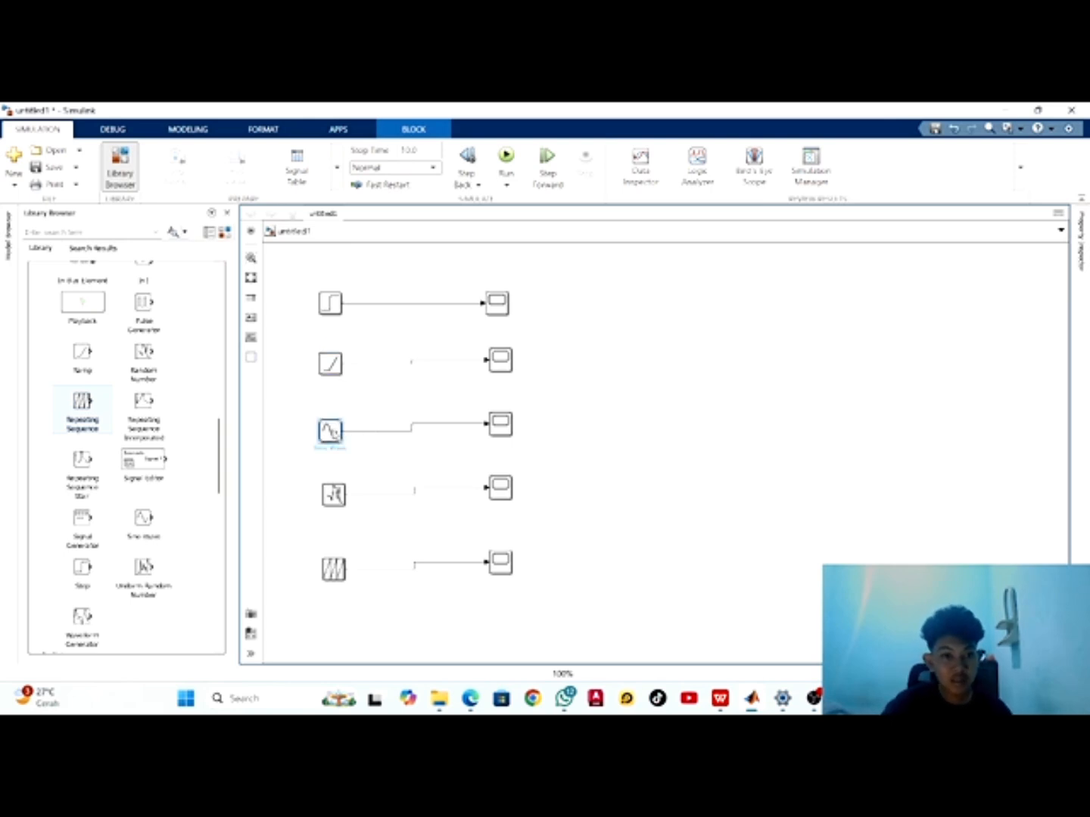
left_click(338, 494)
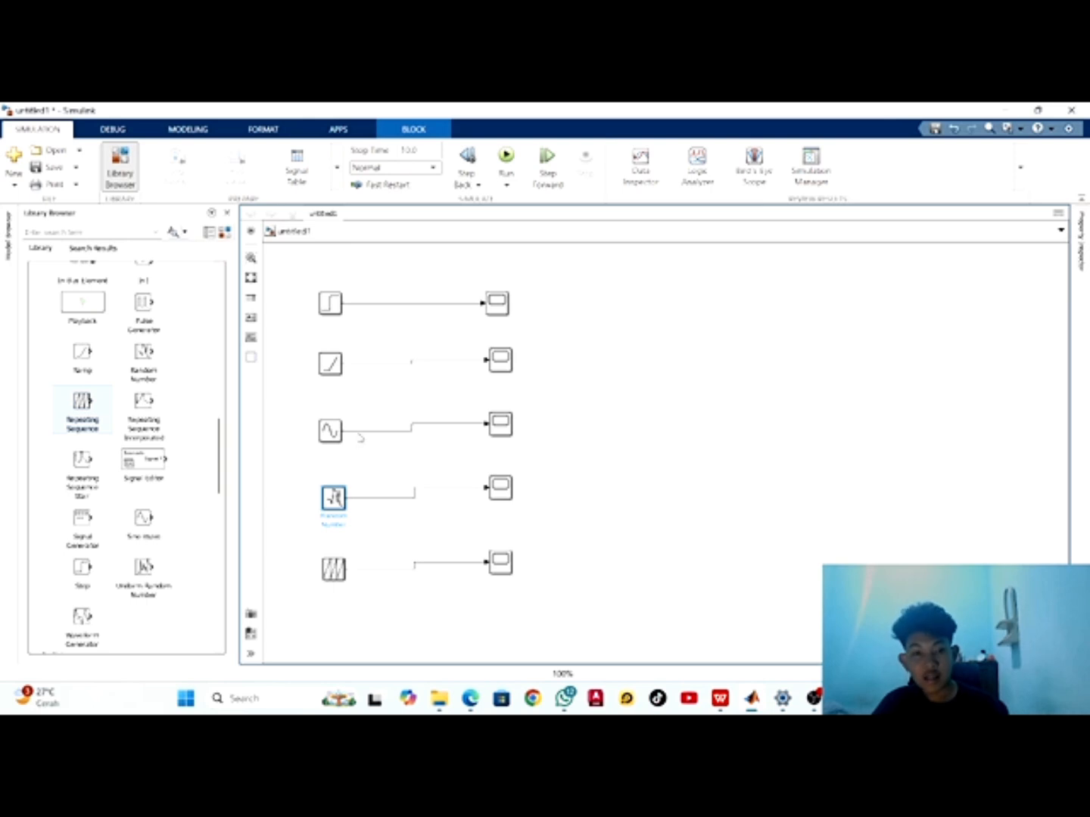
left_click(338, 576)
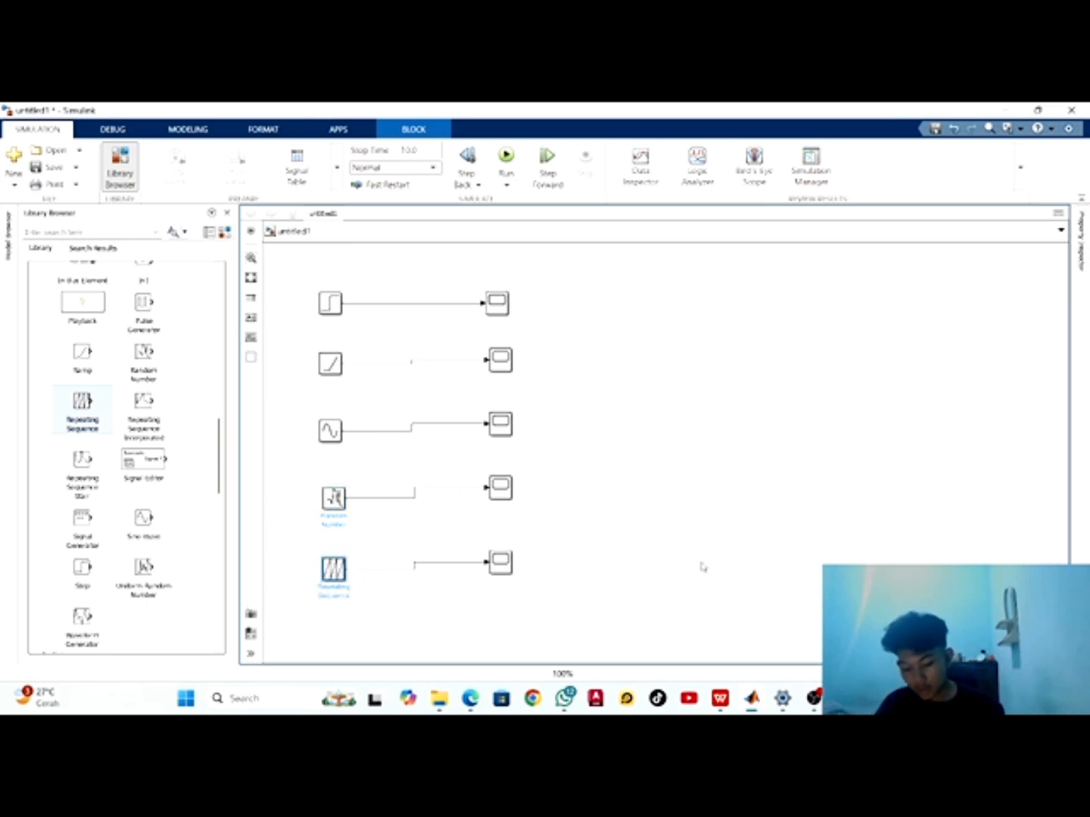
left_click(728, 498)
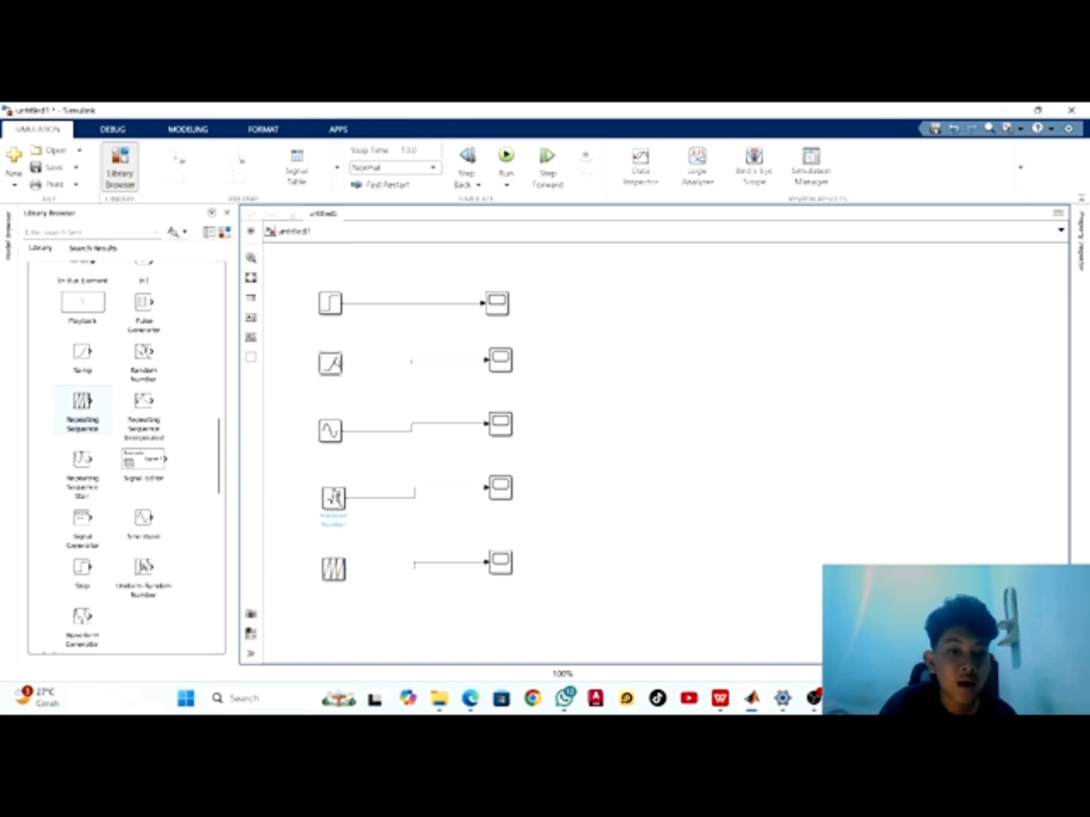
left_click(330, 307)
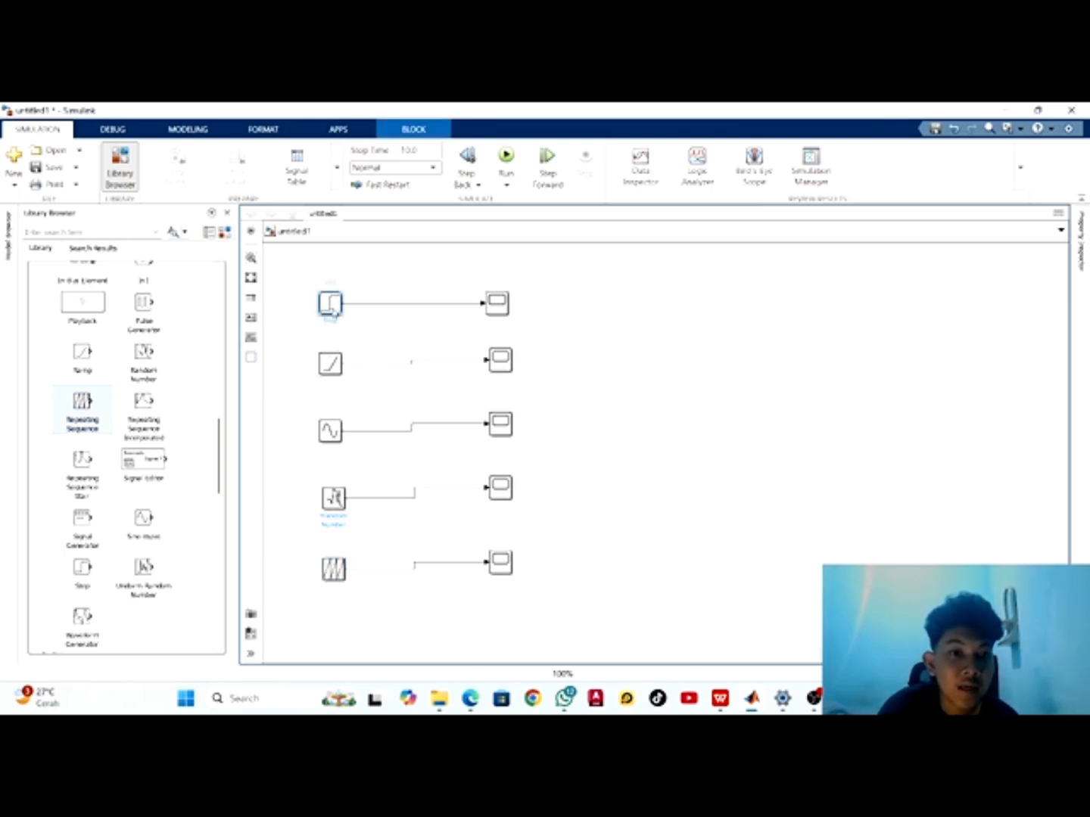
left_click(661, 354)
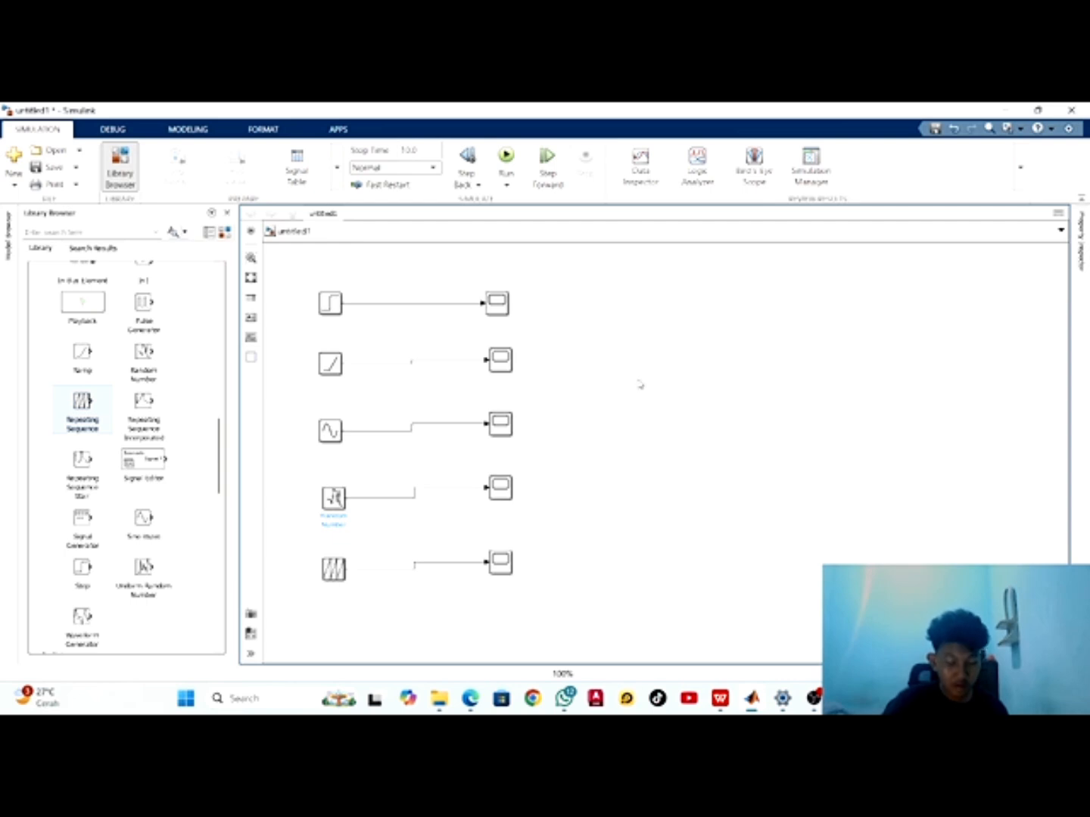
Set the Step block's final value to 5 and accept the block parameters
double_click(331, 304)
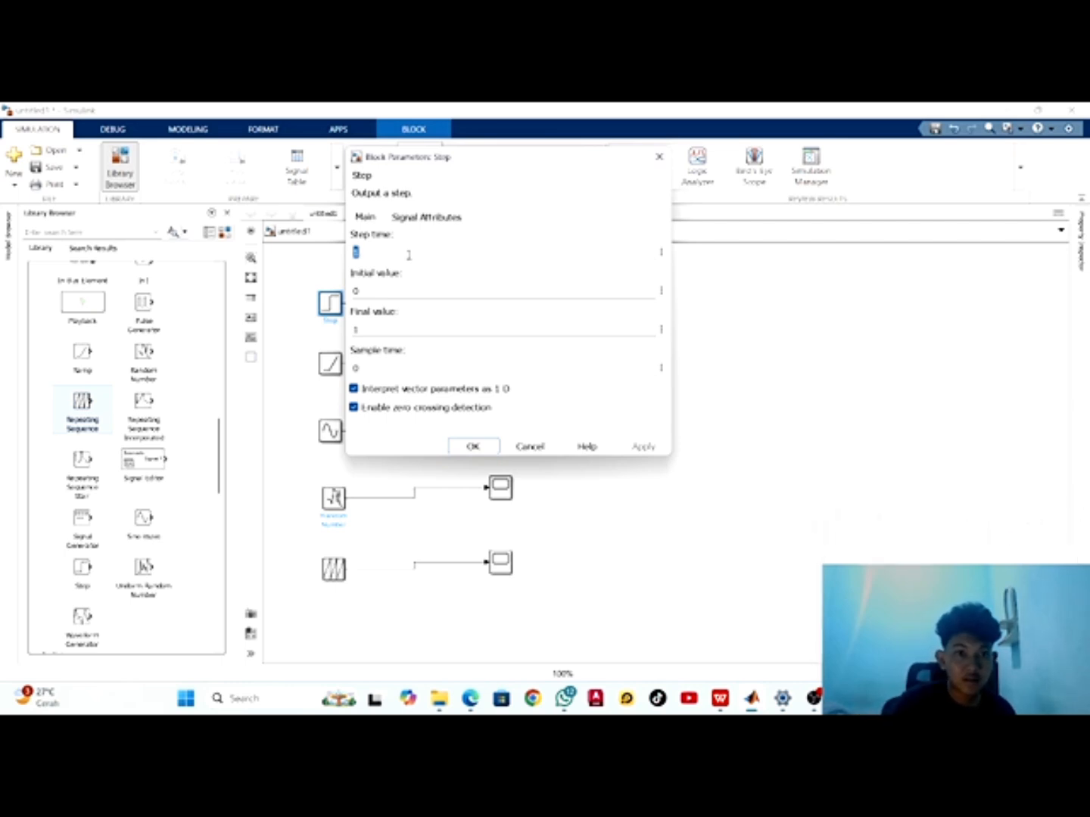
double_click(363, 327)
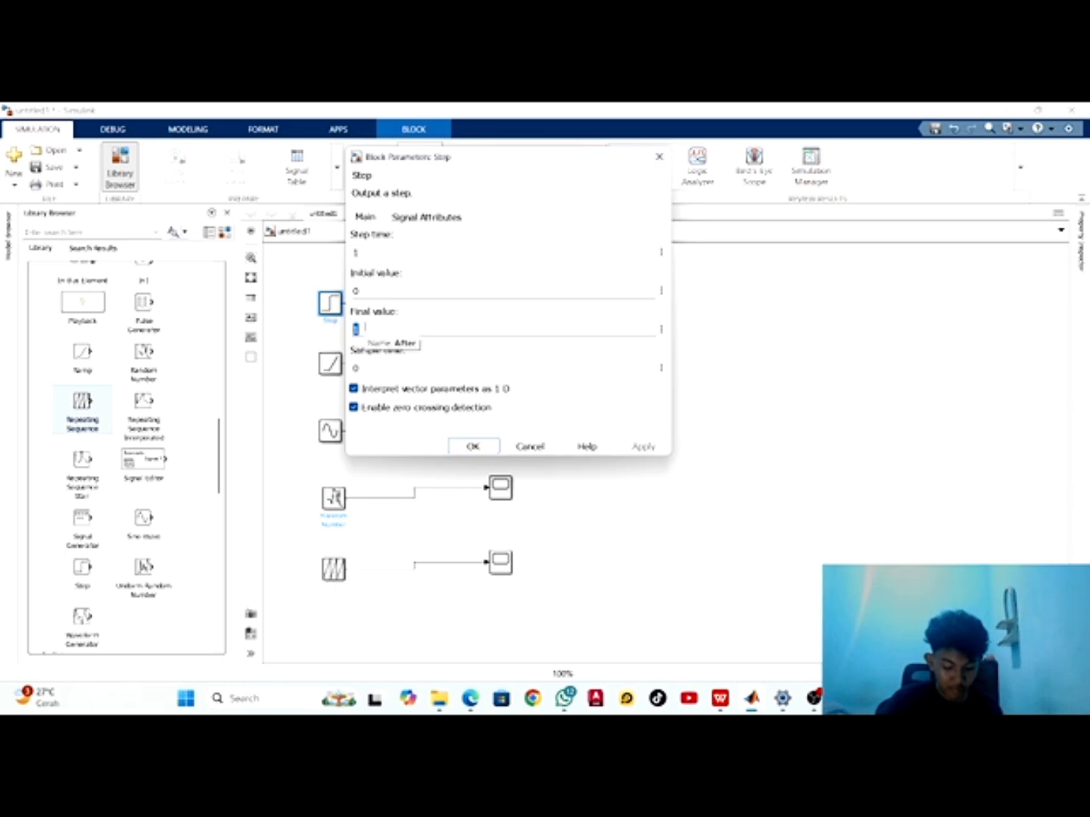
left_click(364, 327)
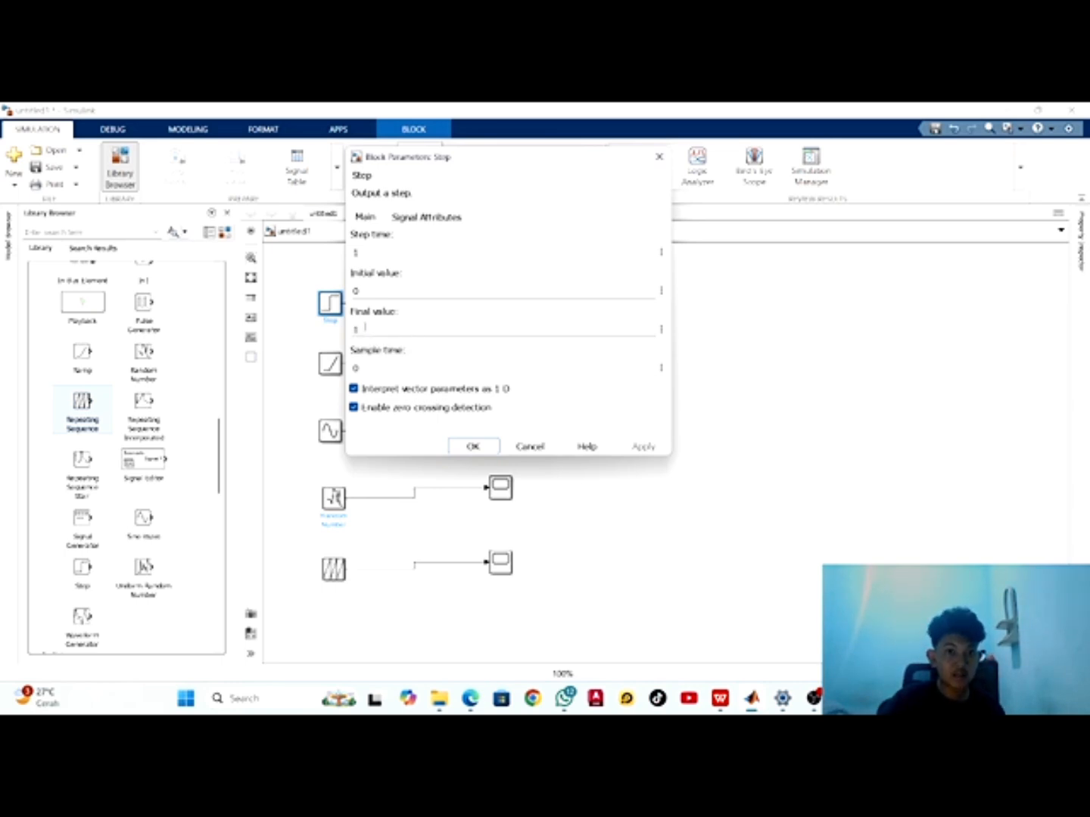
key("BackSpace")
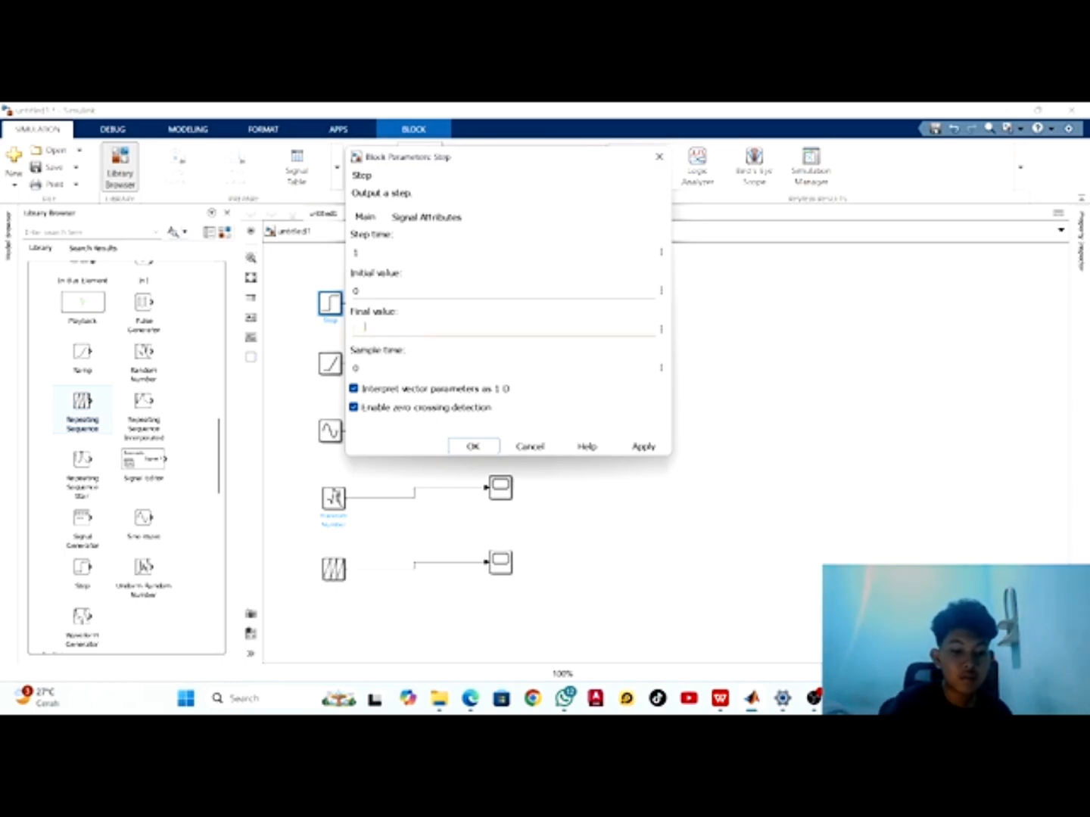
type("5")
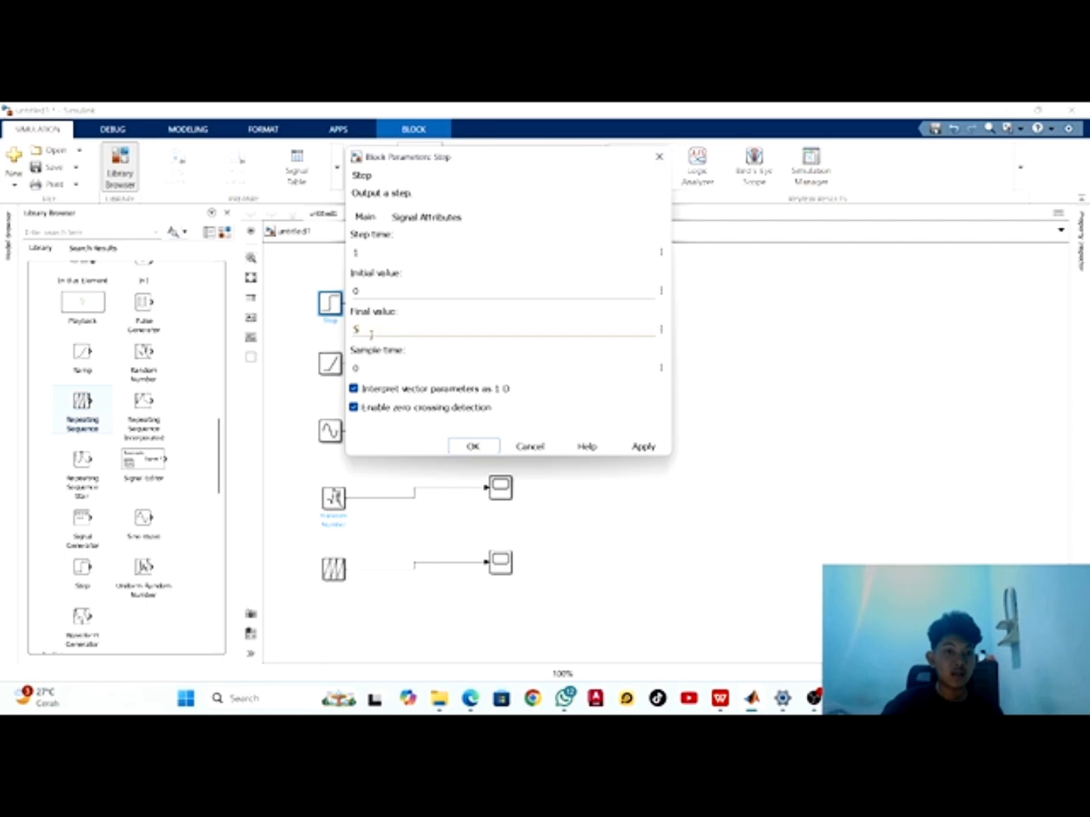
left_click(473, 446)
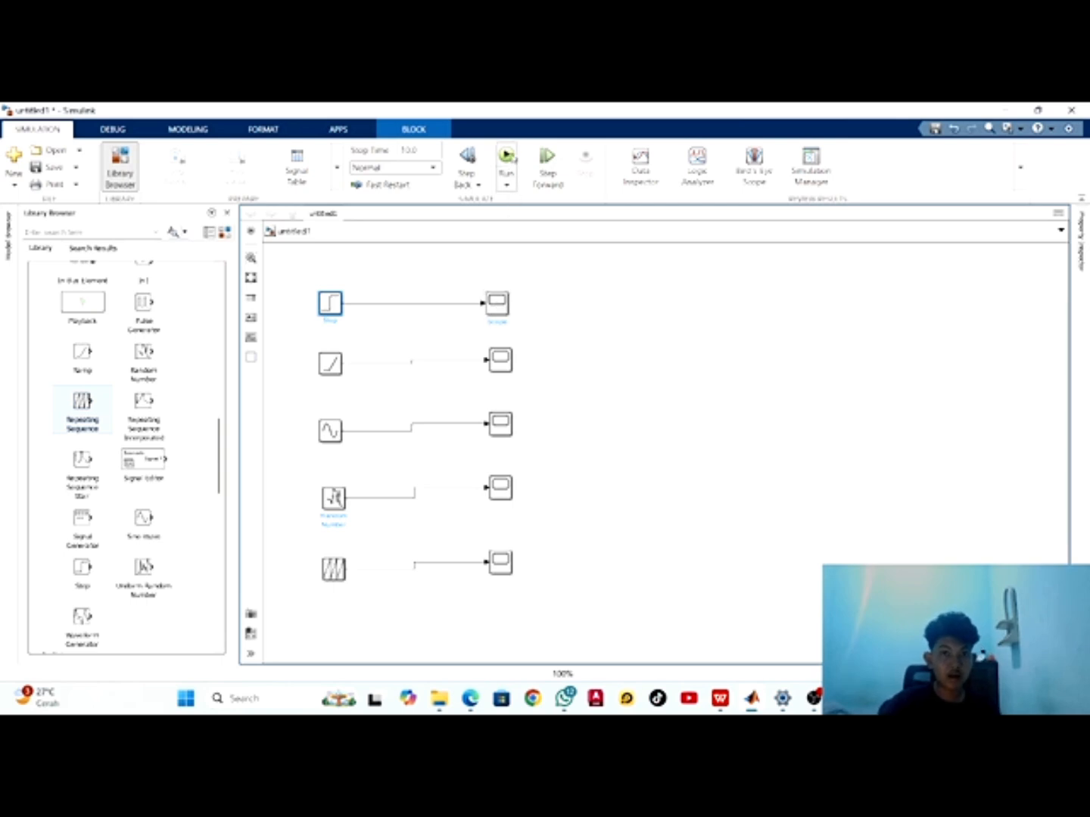
Run the simulation and view the step signal in the Scope connected to the Step block, closing its window when done
left_click(507, 157)
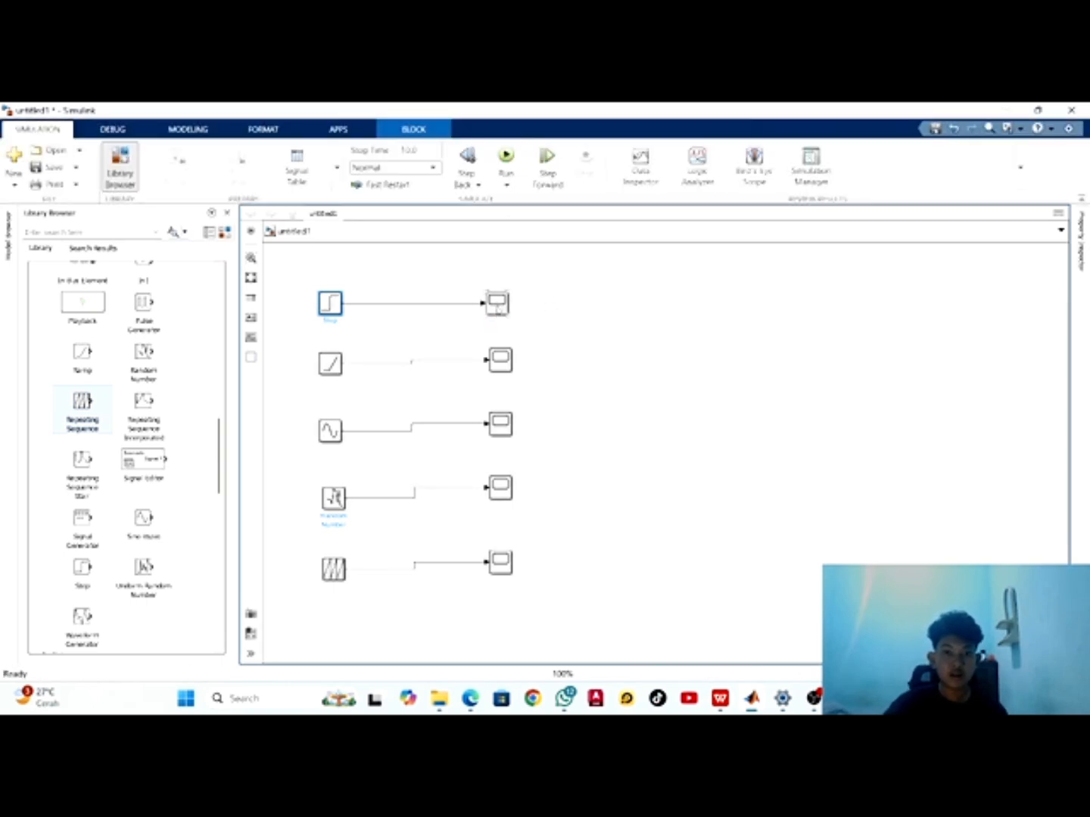
left_click(497, 306)
double_click(497, 306)
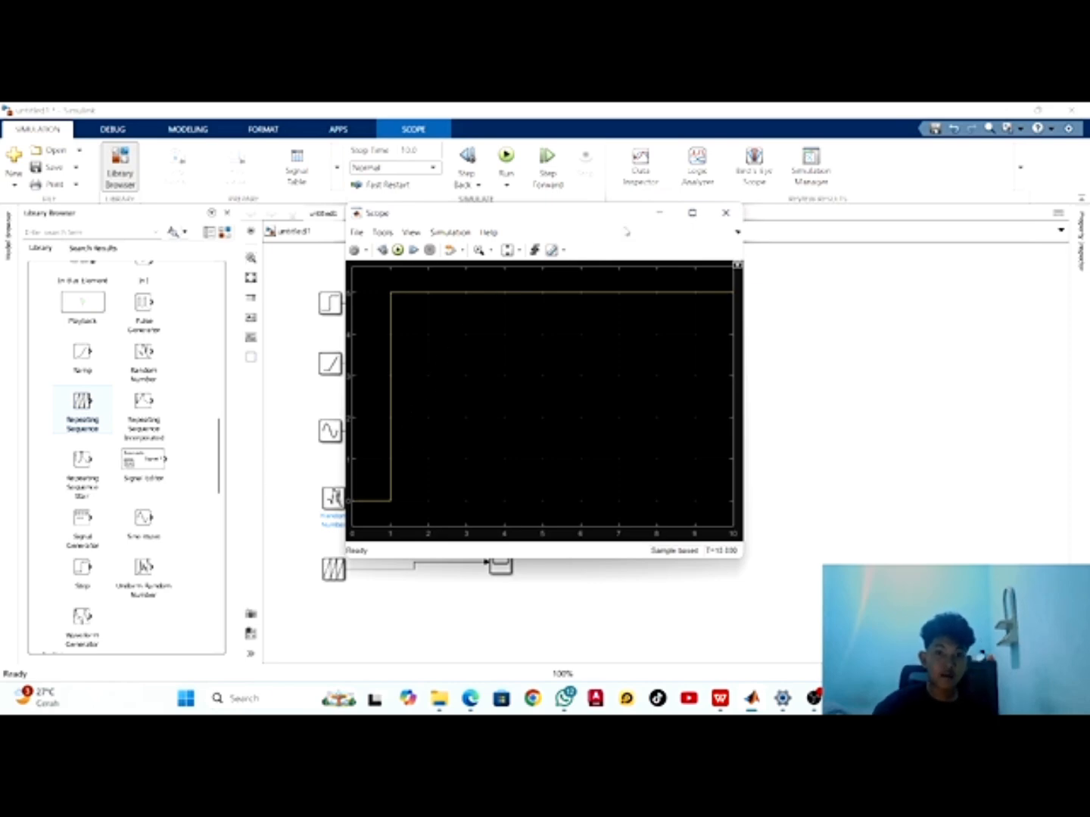
left_click(725, 214)
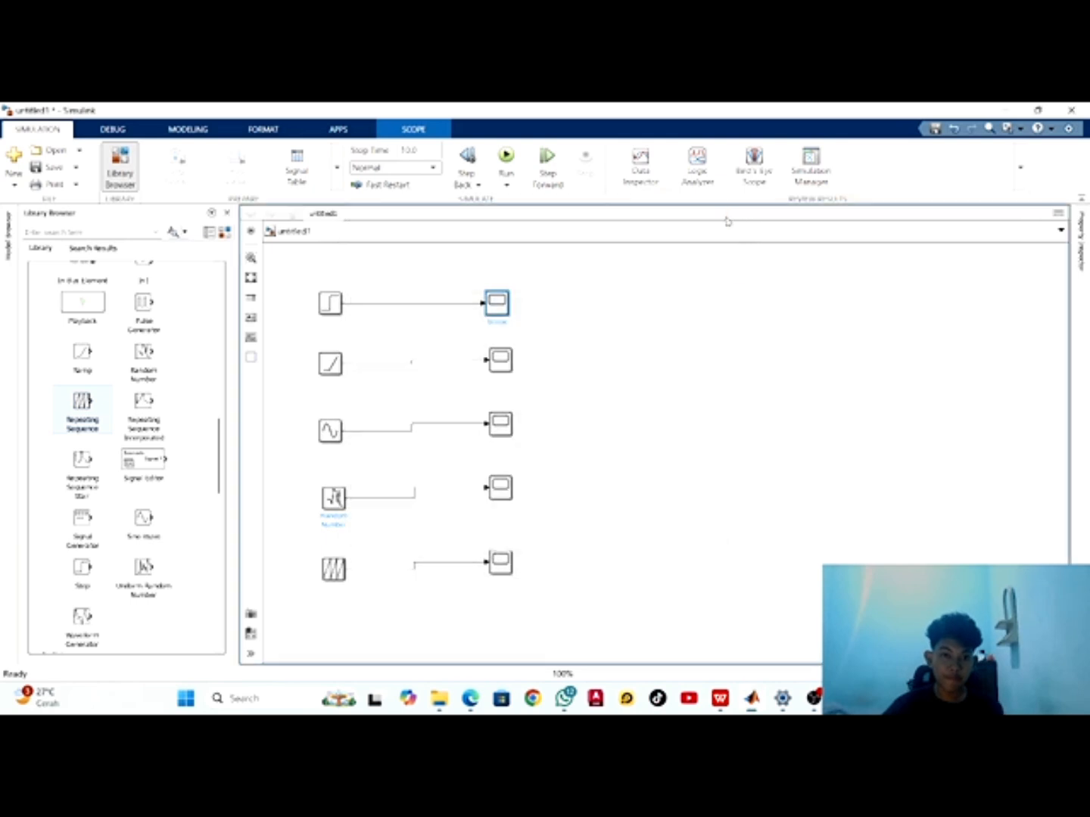
Review and accept the Ramp block's parameters, and view the ramp signal in its connected Scope, closing that window when done
left_click(330, 364)
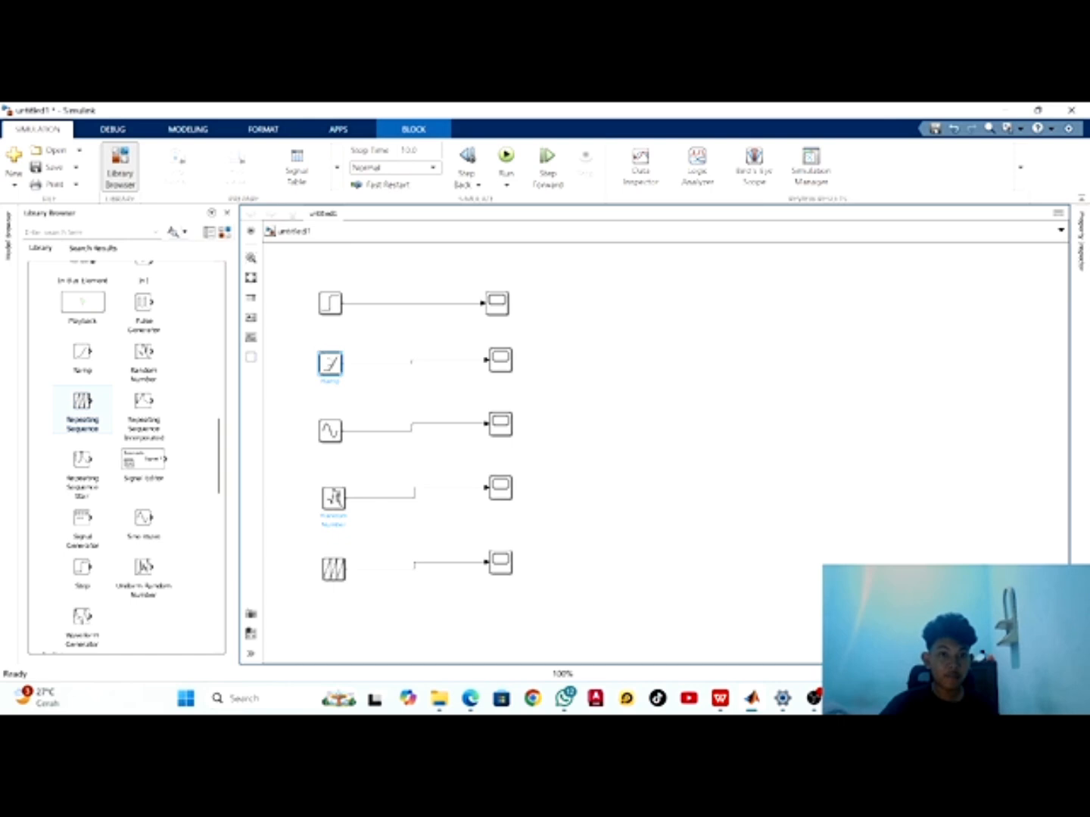
double_click(330, 364)
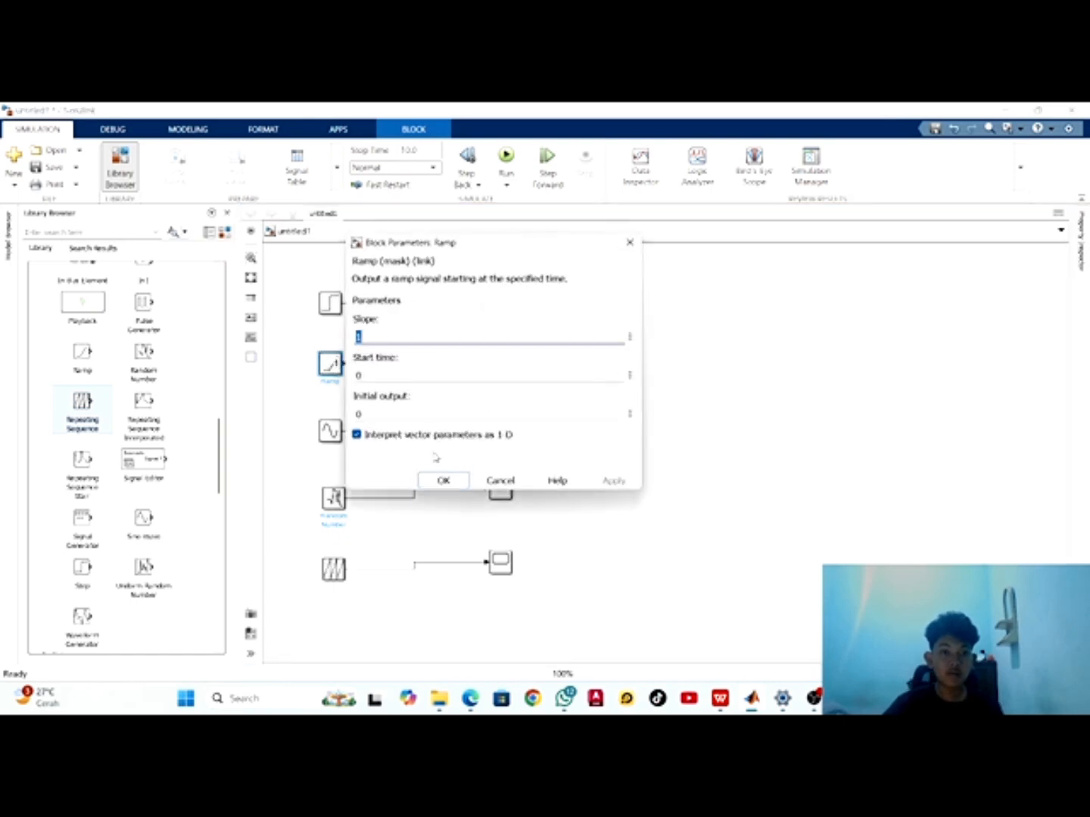
left_click(443, 479)
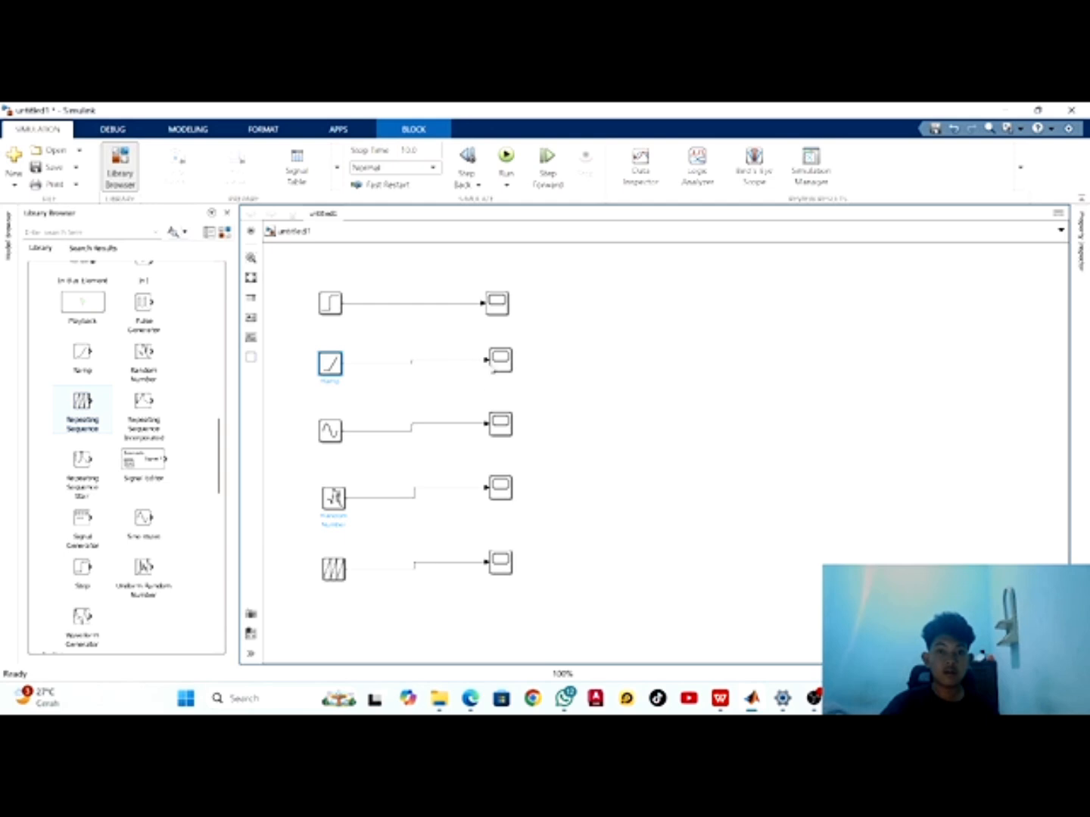
left_click(500, 361)
double_click(498, 361)
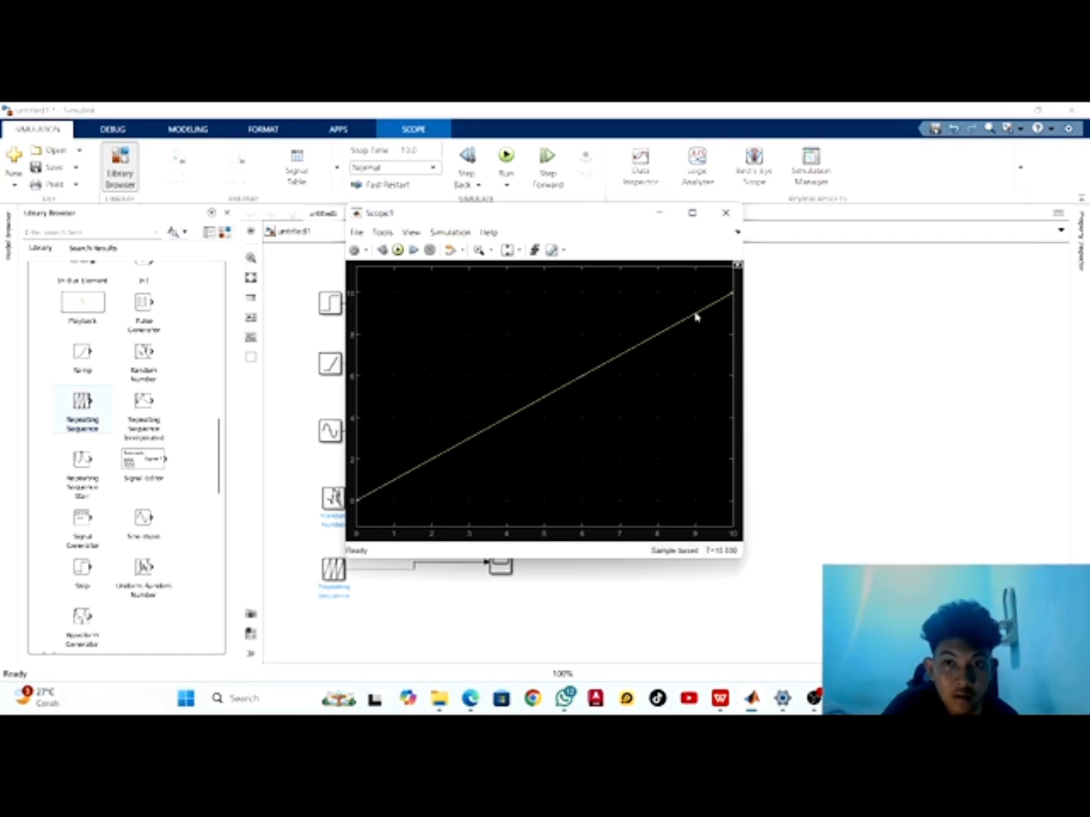
left_click(725, 213)
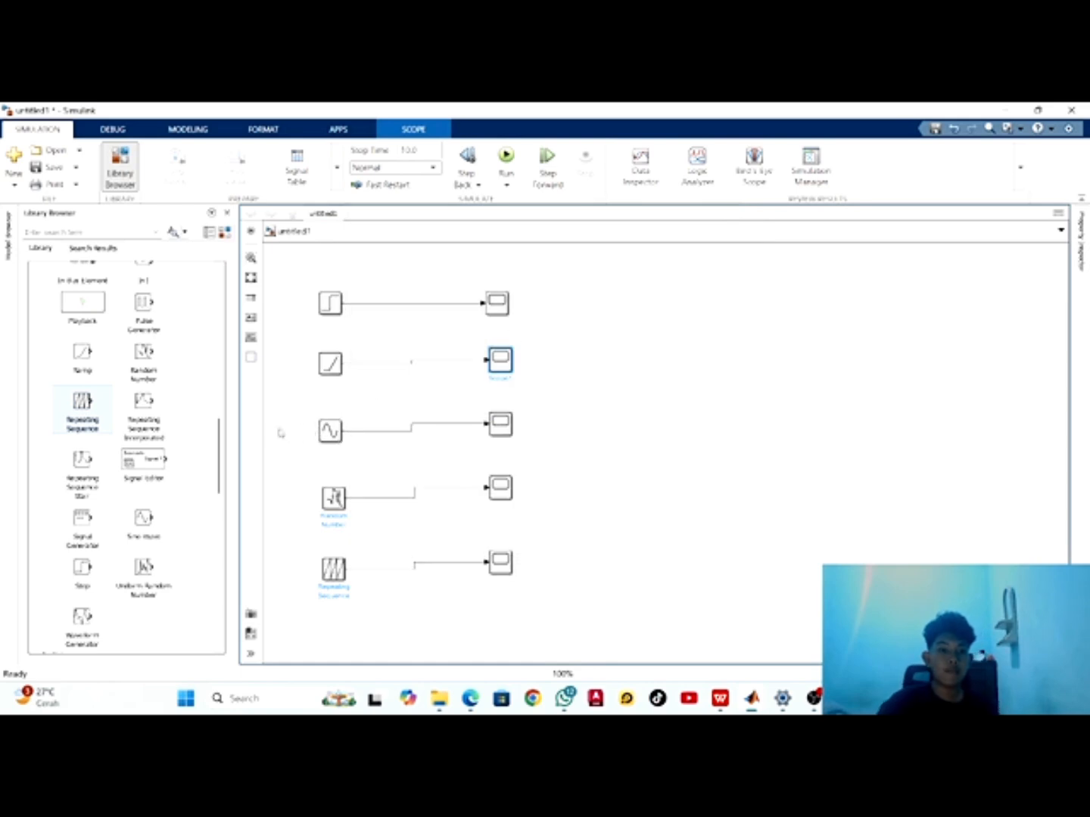
Set the Random Number block's mean to 1 and accept the block parameters
left_click(336, 433)
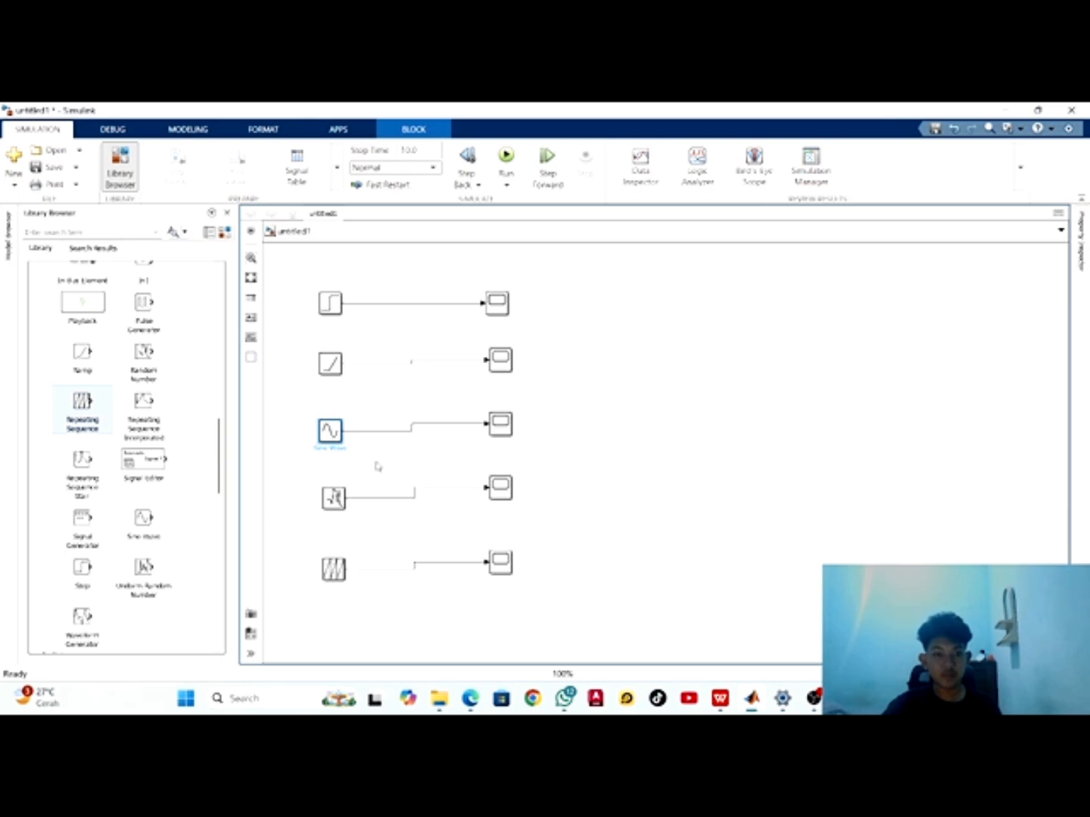
left_click(333, 497)
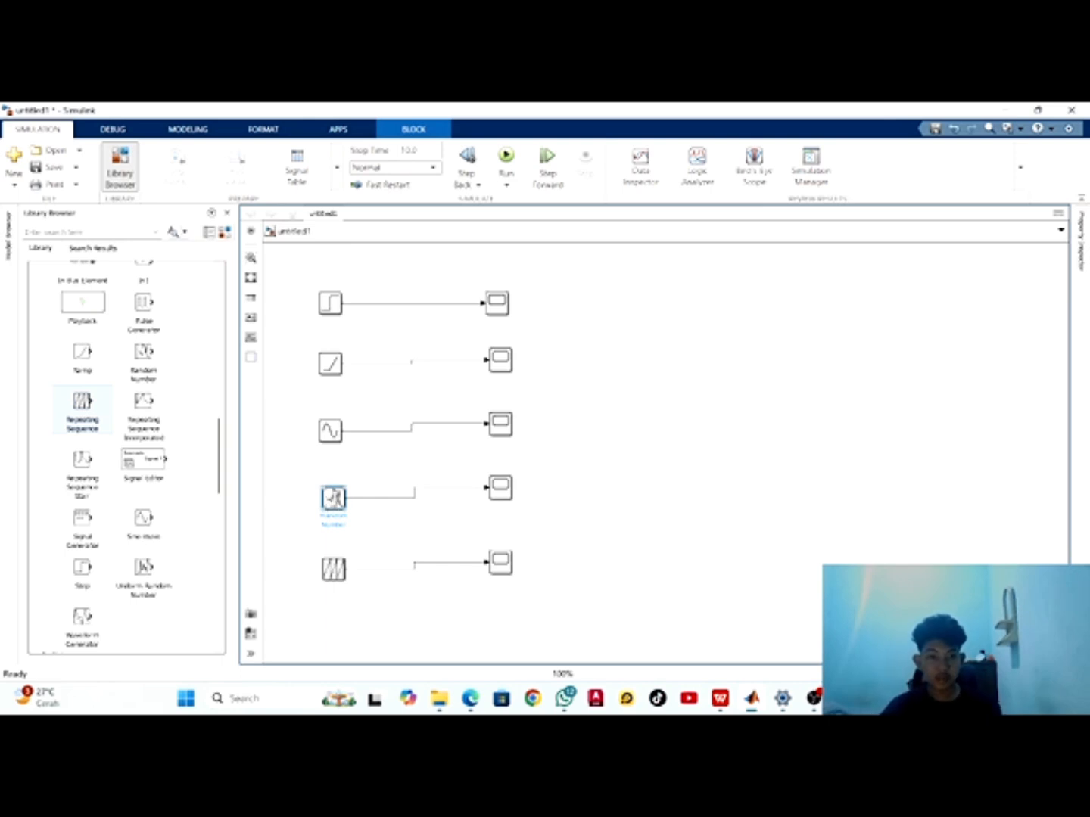
double_click(333, 498)
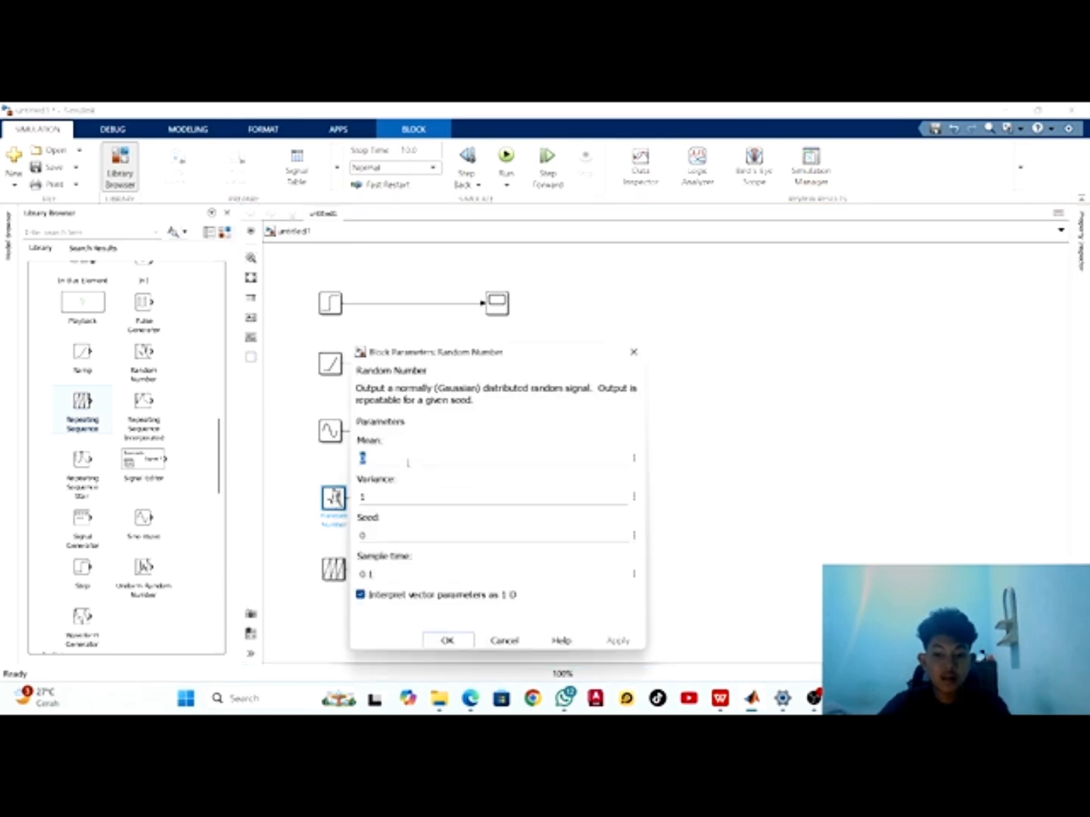
key("BackSpace")
type("1")
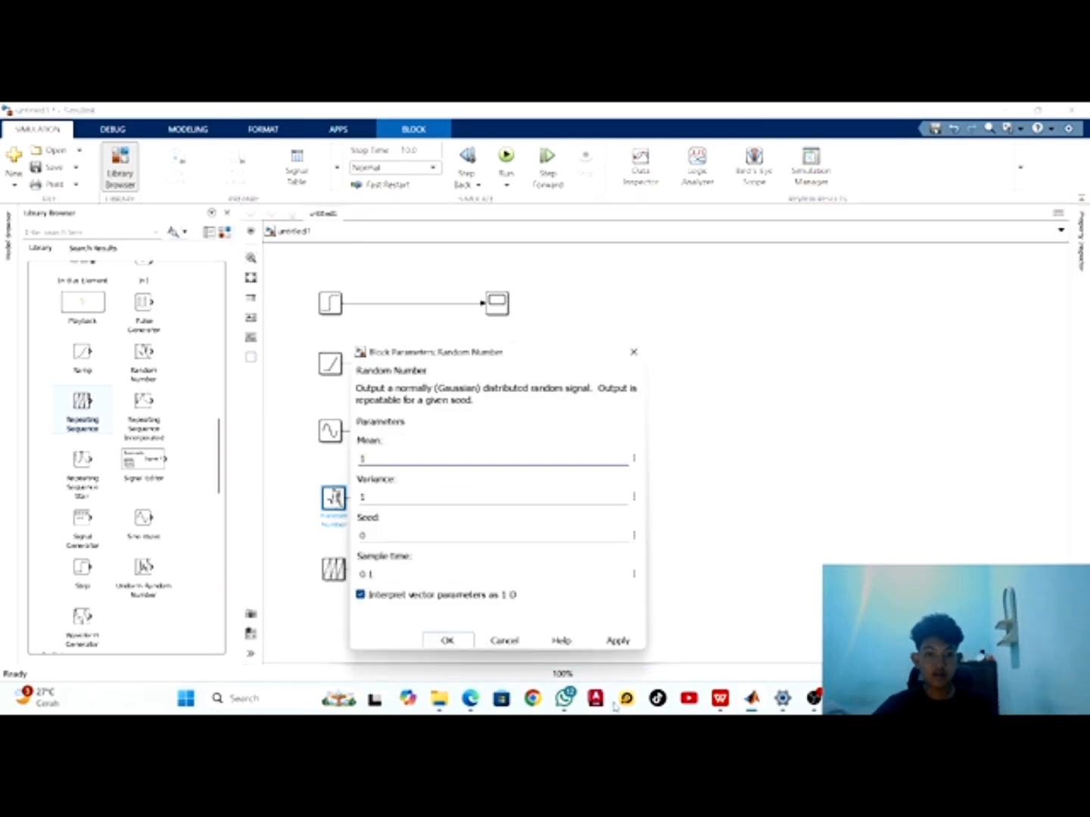
left_click(448, 640)
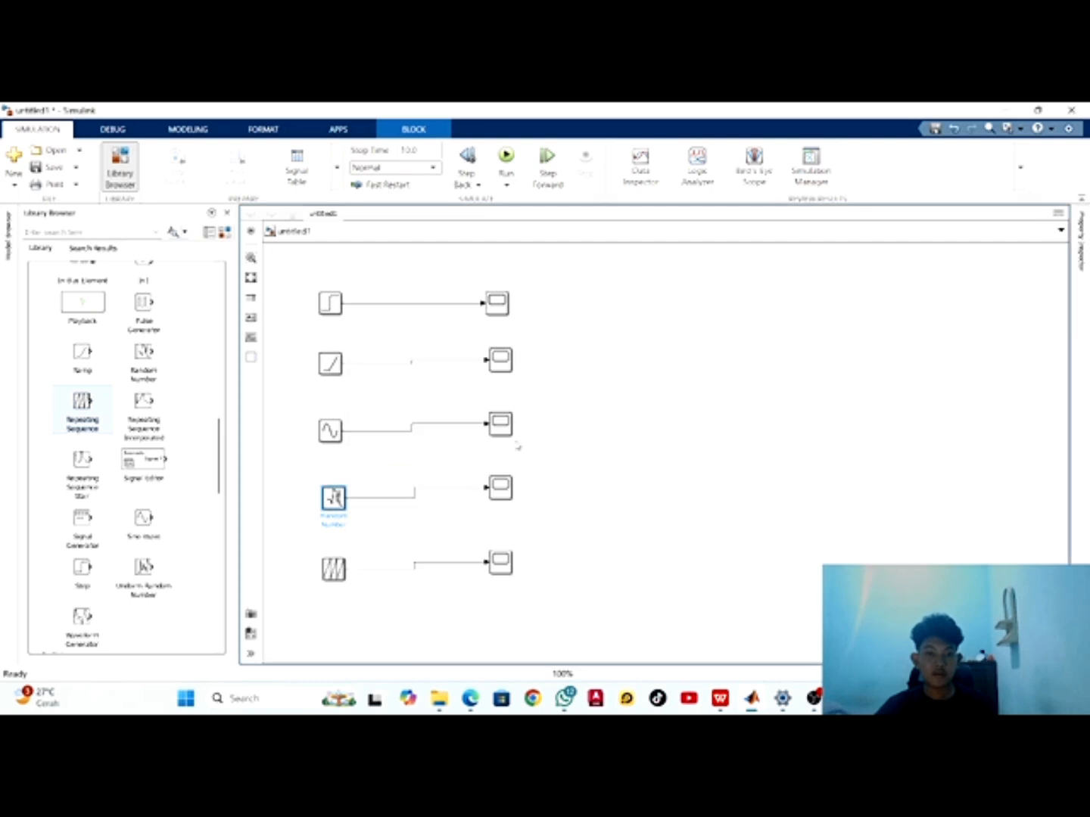
Run the simulation and view the random signal in the Scope connected to the Random Number block, closing its window when done
left_click(507, 157)
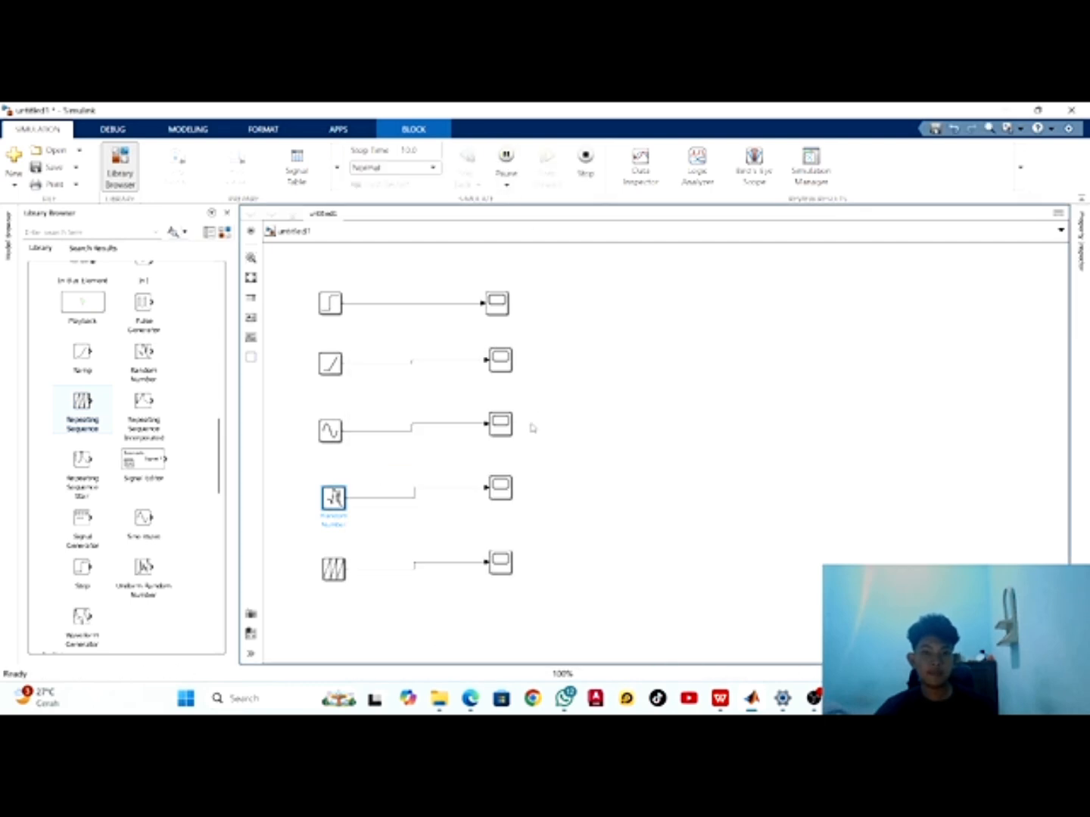
double_click(498, 491)
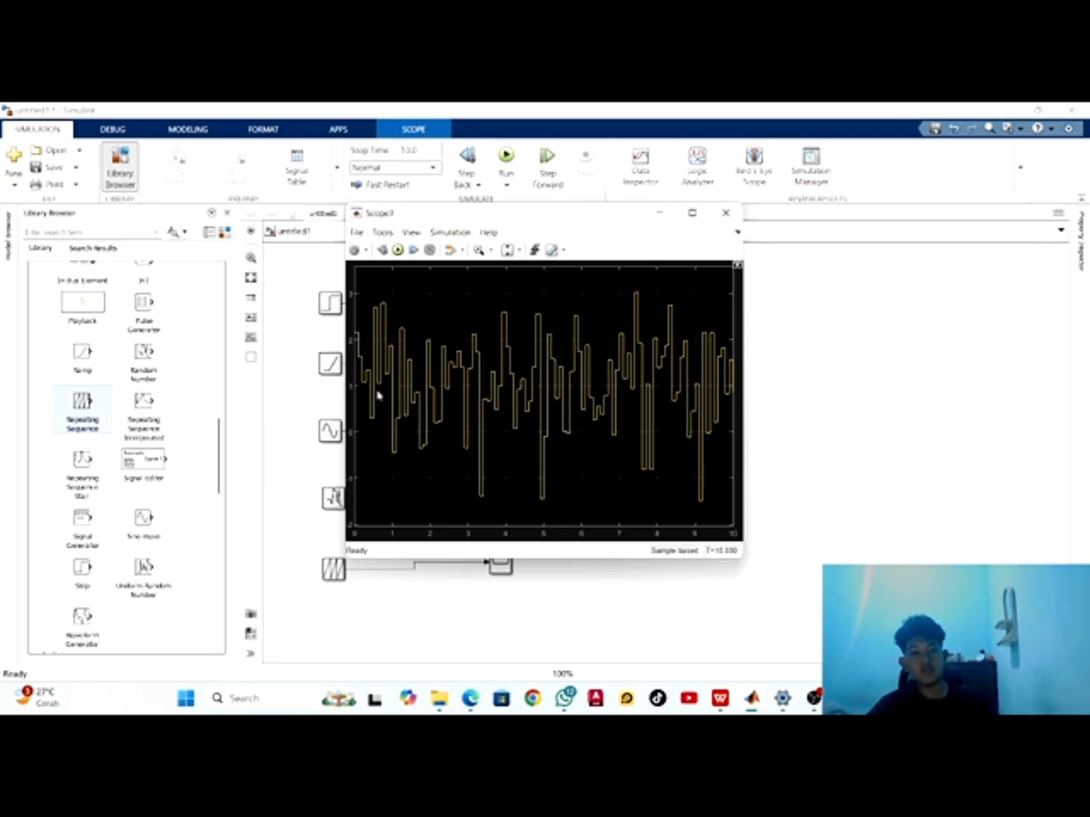
left_click(726, 212)
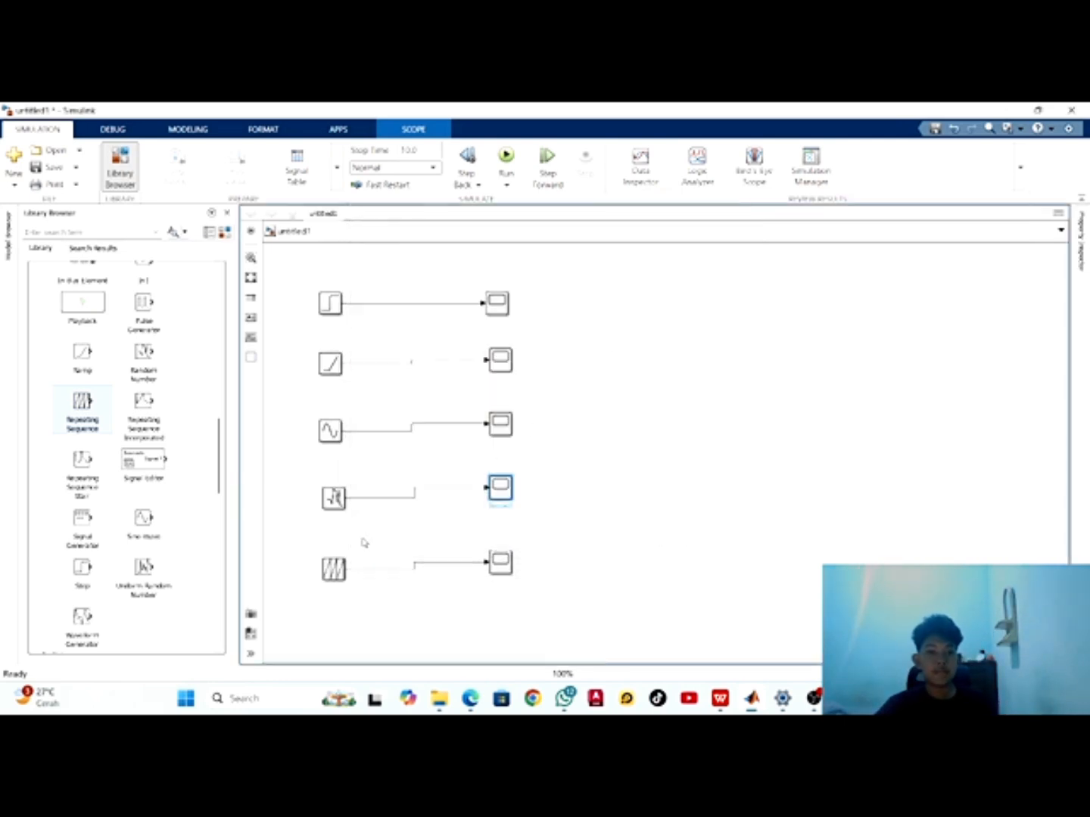
Review the Repeating Sequence block's parameters and close its dialog
left_click(341, 571)
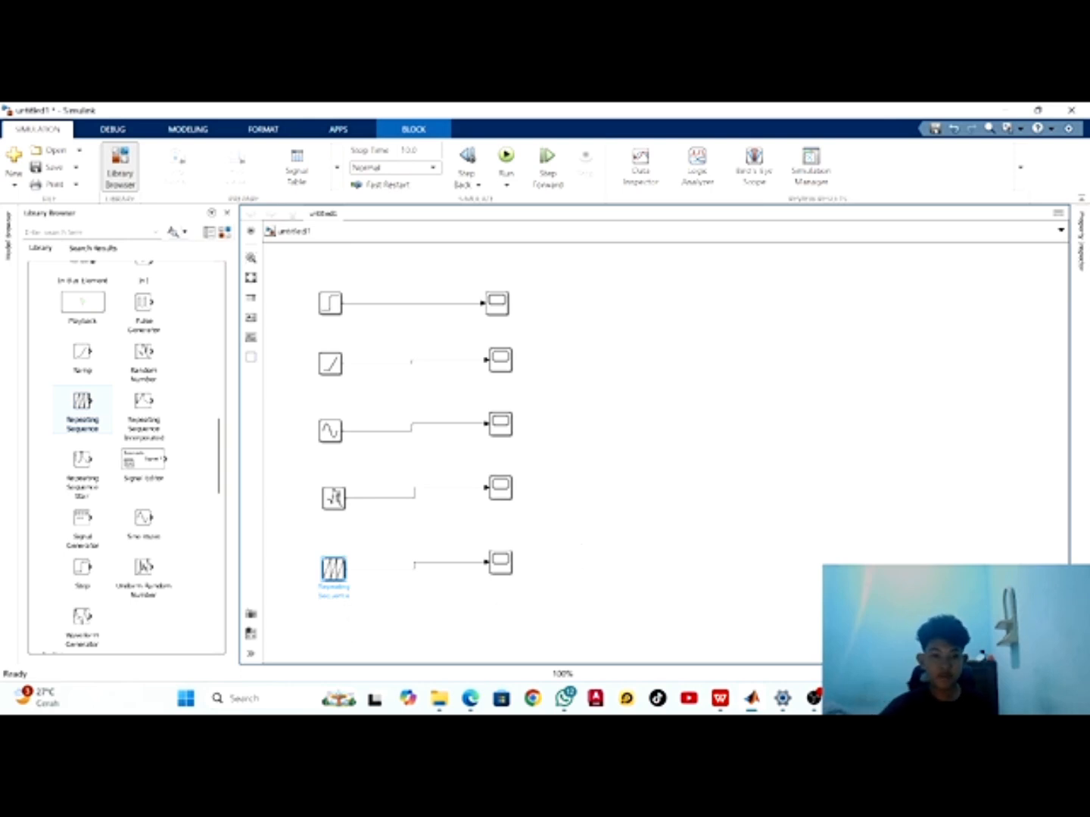
double_click(339, 576)
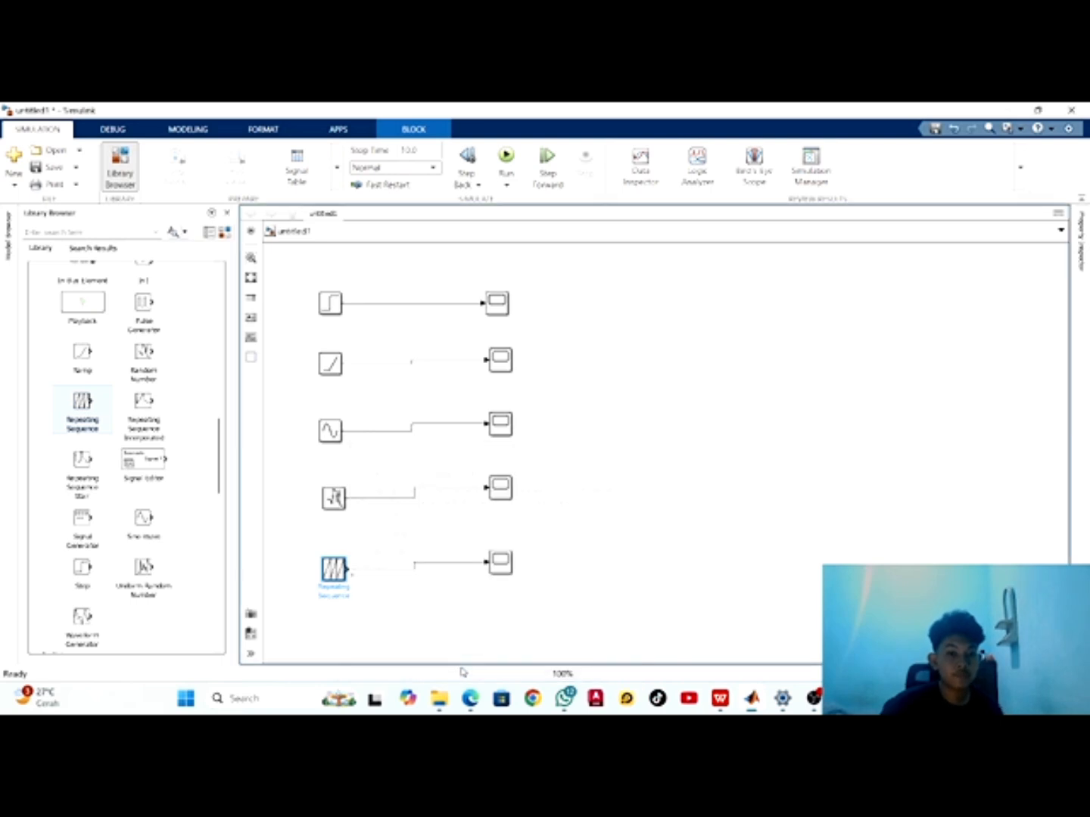
left_click(449, 668)
Run the simulation and view the sawtooth signal in the Scope connected to the Repeating Sequence block, closing its window when done
left_click(507, 157)
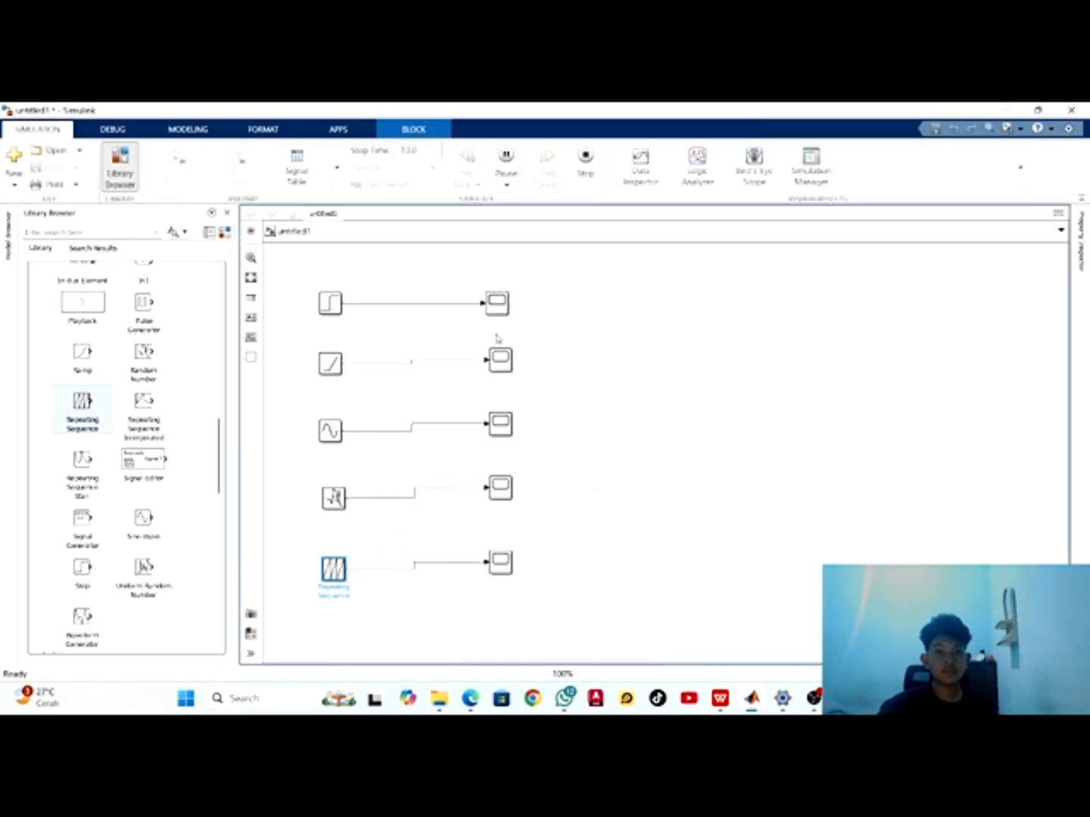
double_click(499, 563)
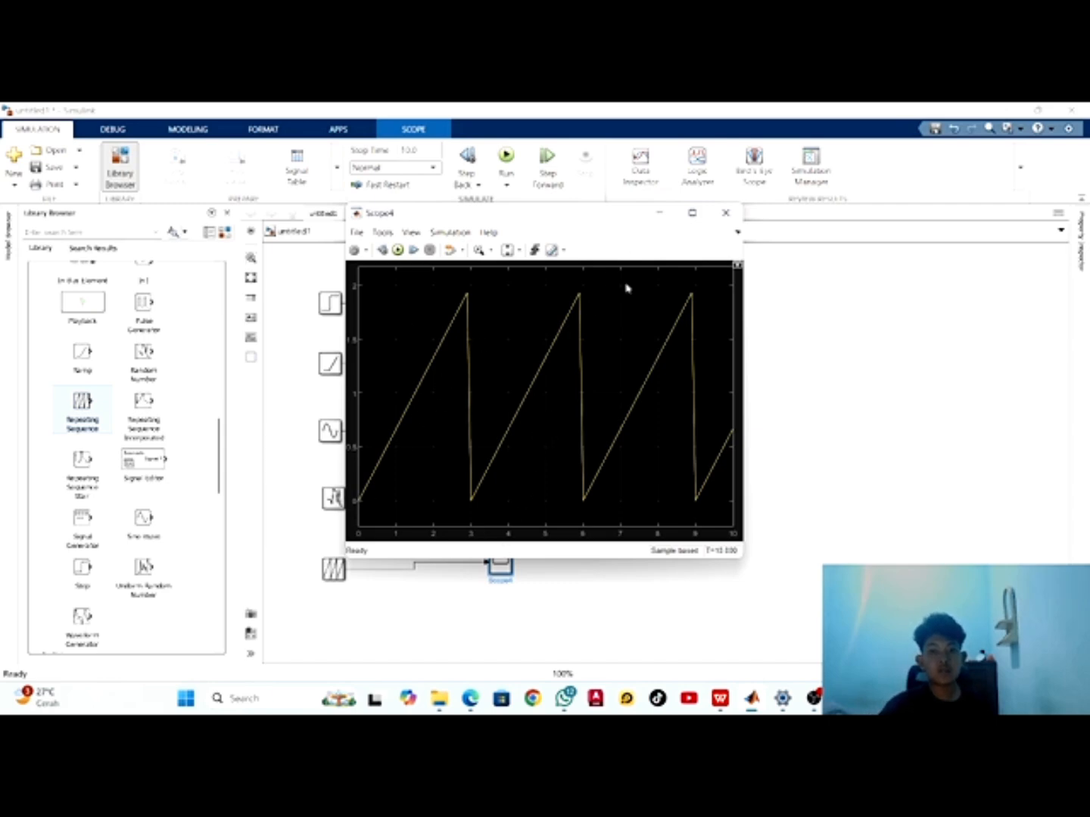
left_click(726, 215)
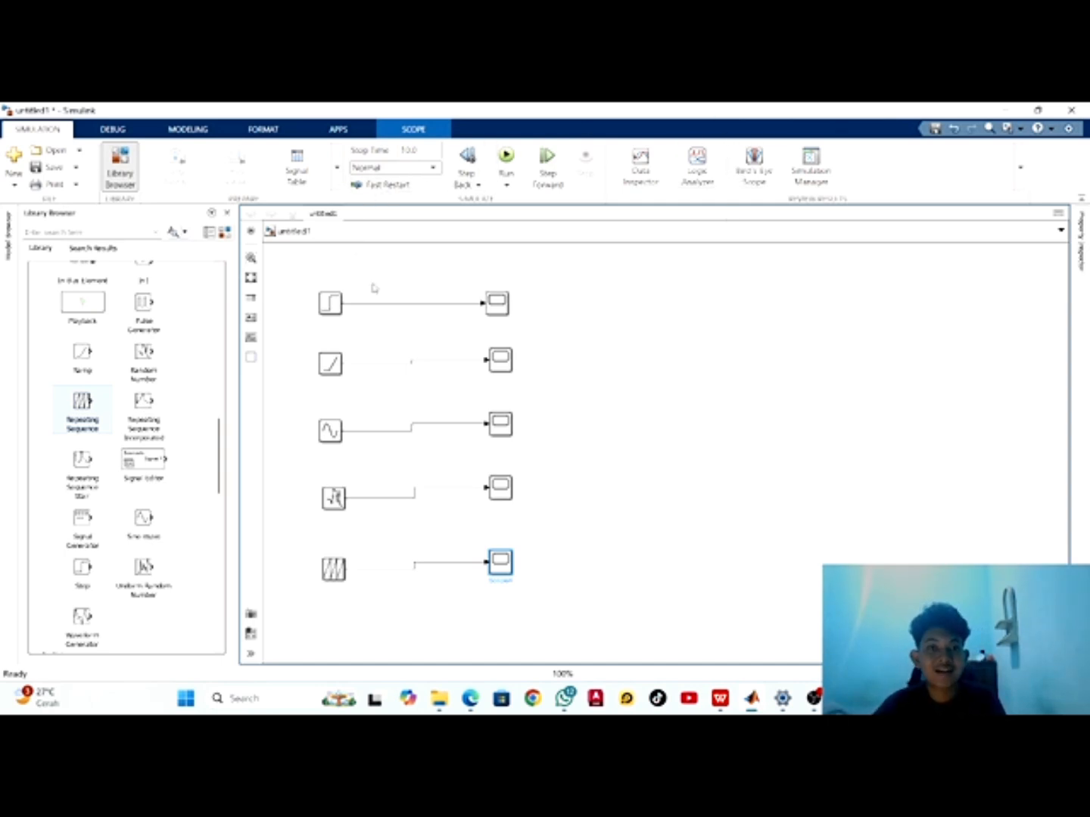
left_click(564, 408)
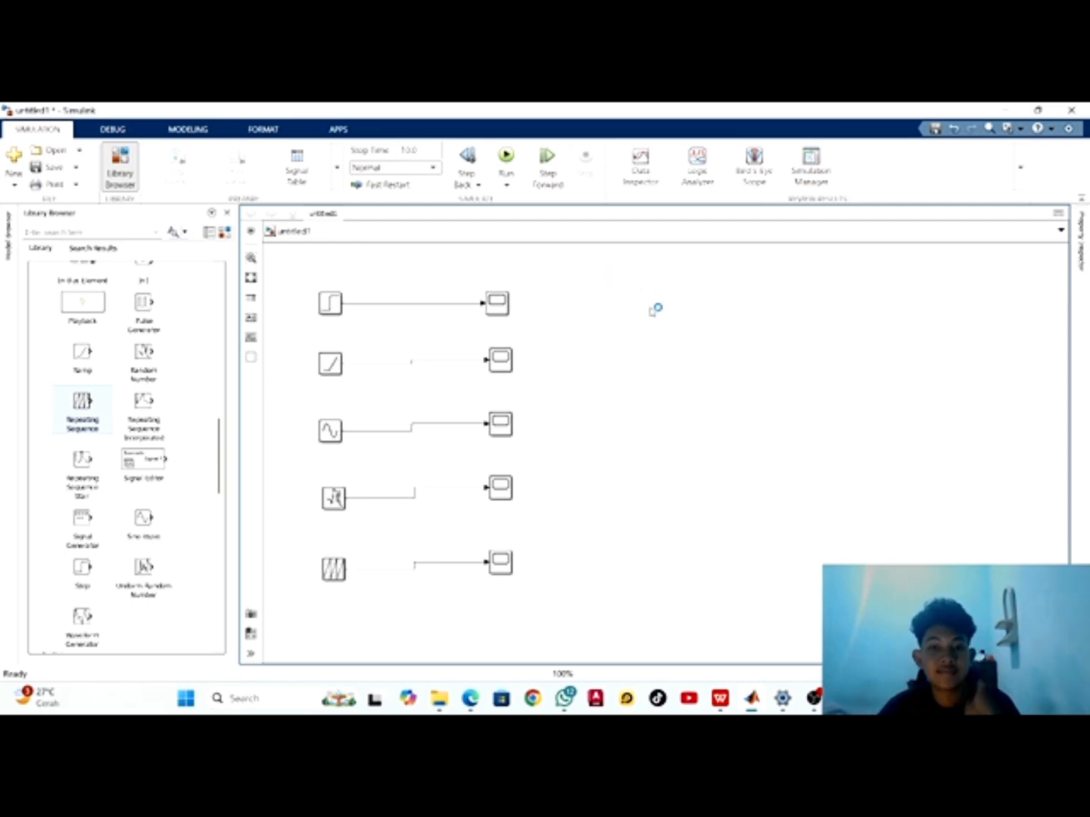
left_click(814, 699)
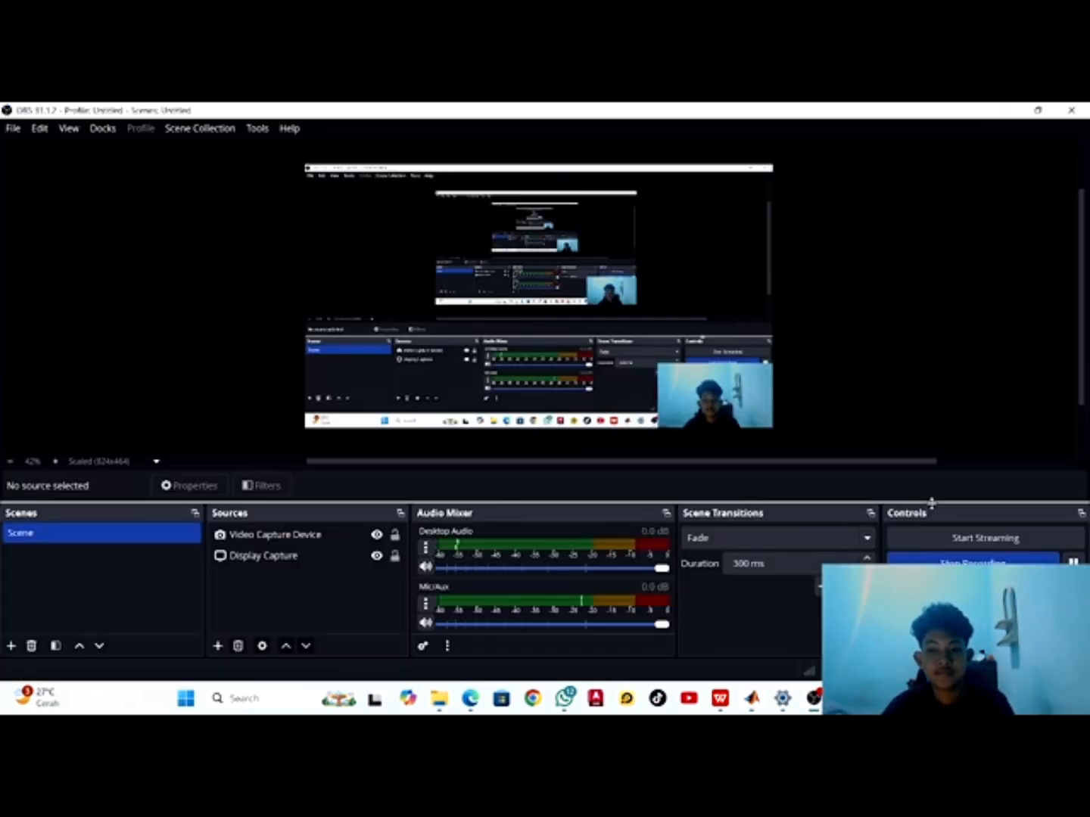